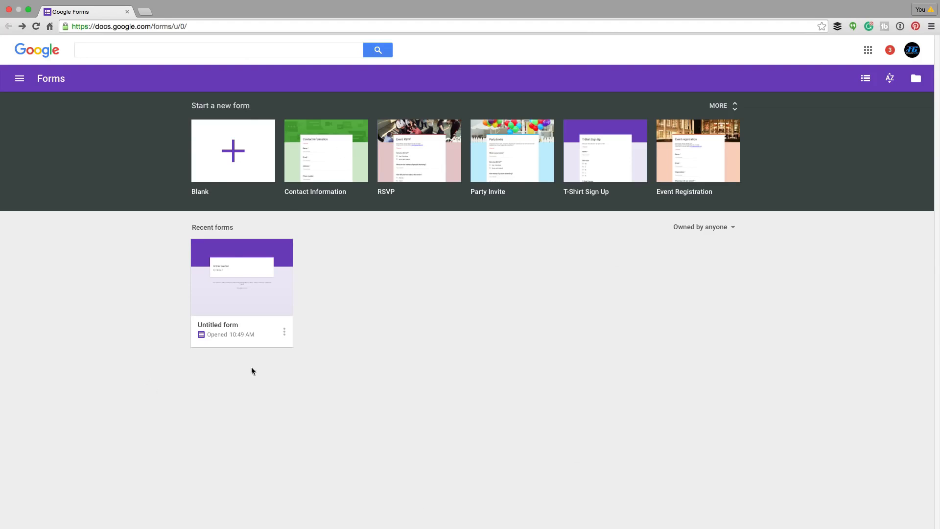
Search Google for "Google Forms" in a new browser tab and open the Free Google Forms result
{"action": "left_click", "coordinate": [145, 11]}
{"action": "type", "text": "google.com"}
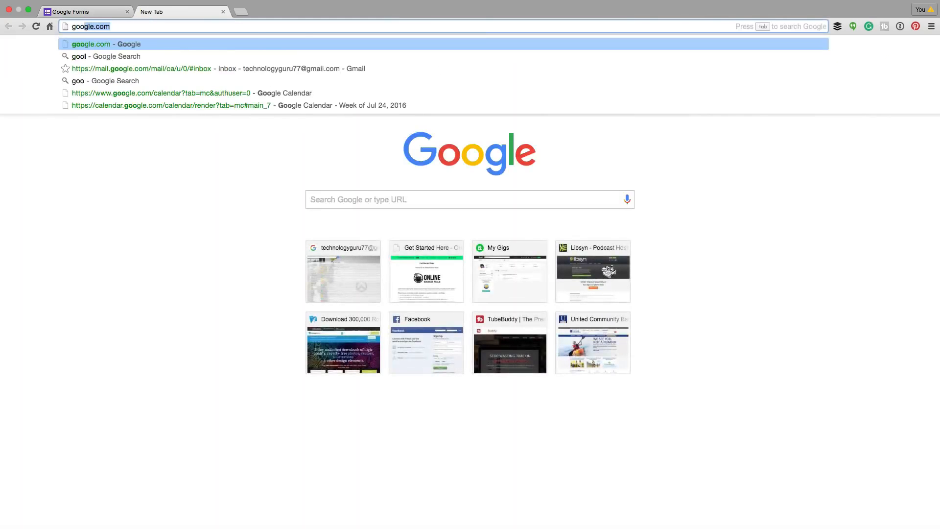
{"action": "key", "text": "Return"}
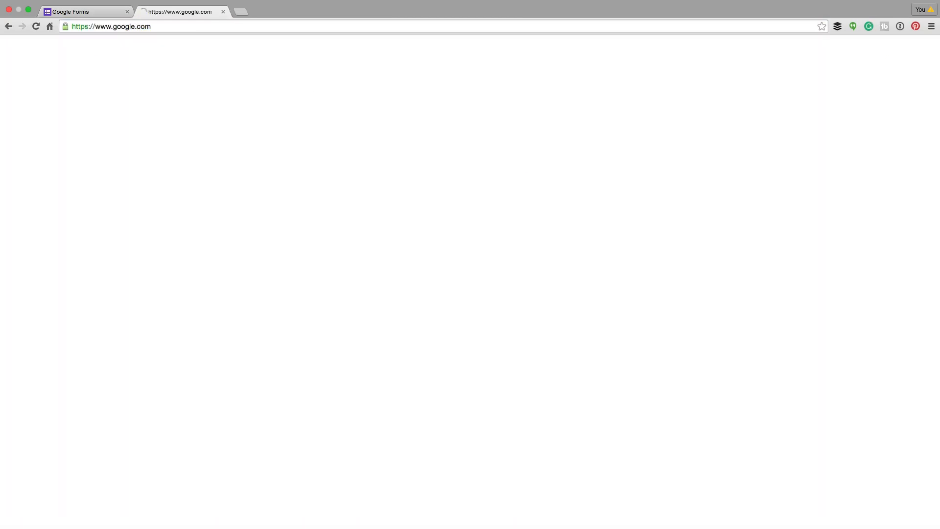
{"action": "type", "text": "Google Forms"}
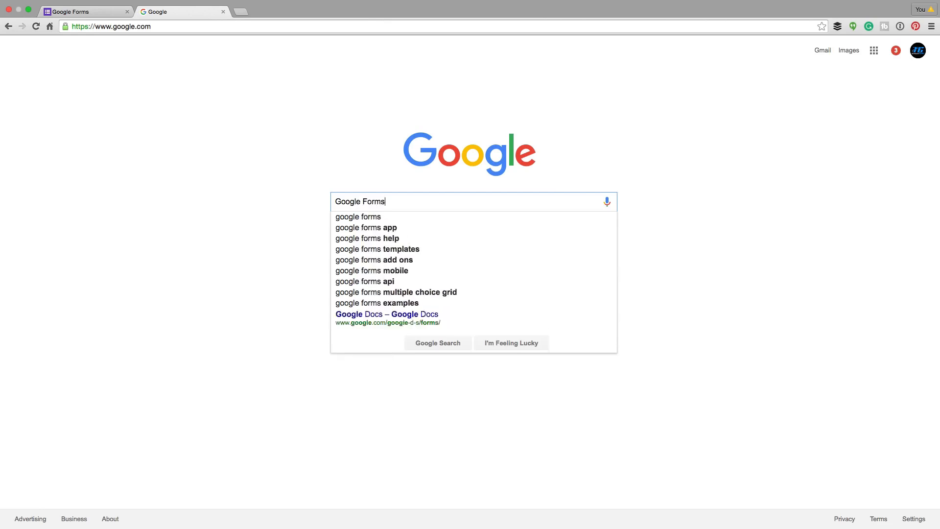
{"action": "key", "text": "Return"}
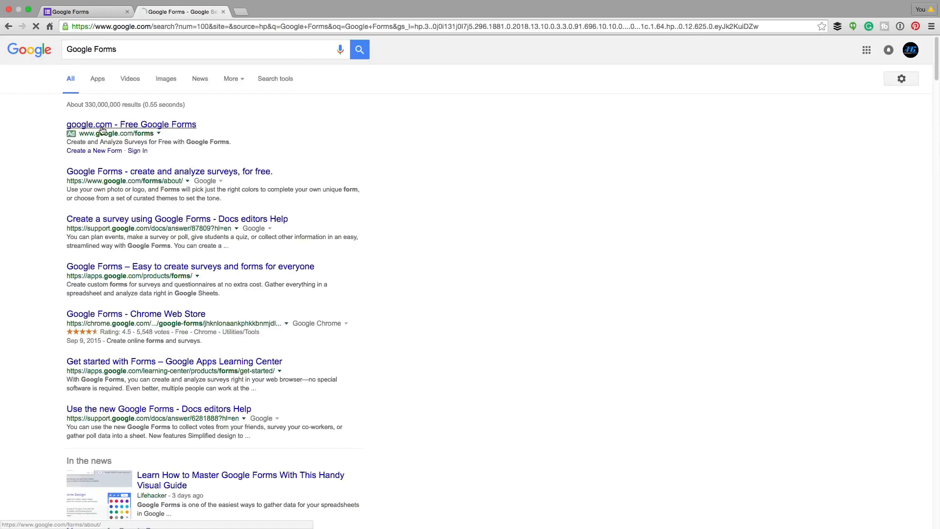
{"action": "left_click", "coordinate": [147, 126]}
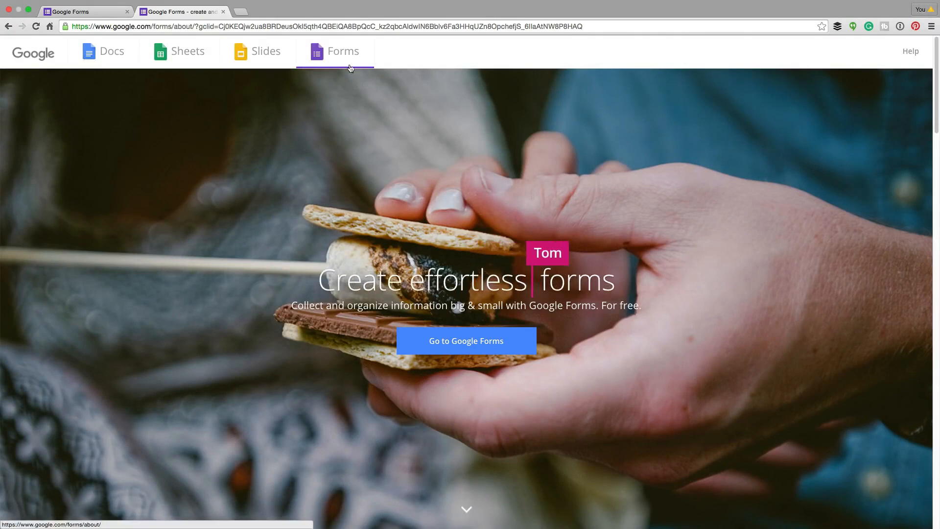
Return to the Google Forms home page, browse the full template gallery and create a blank form
{"action": "left_click", "coordinate": [84, 13]}
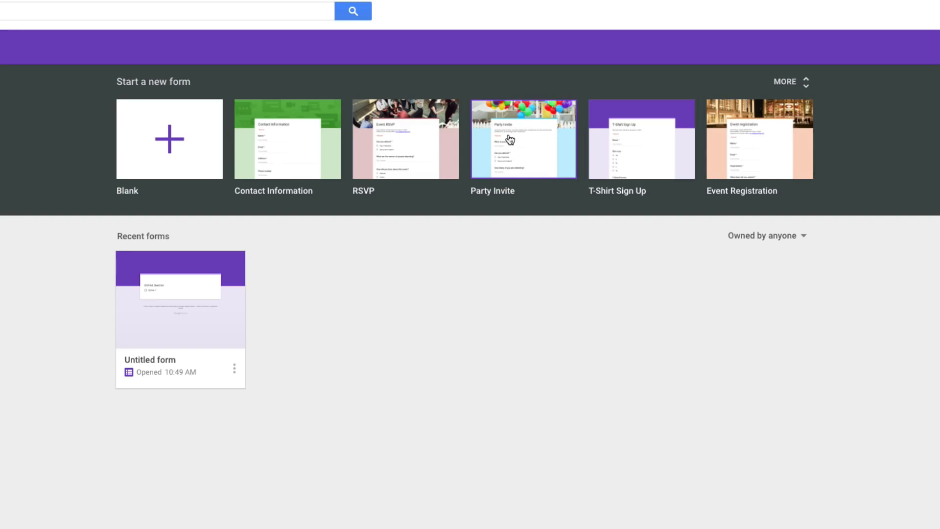
{"action": "left_click", "coordinate": [786, 82]}
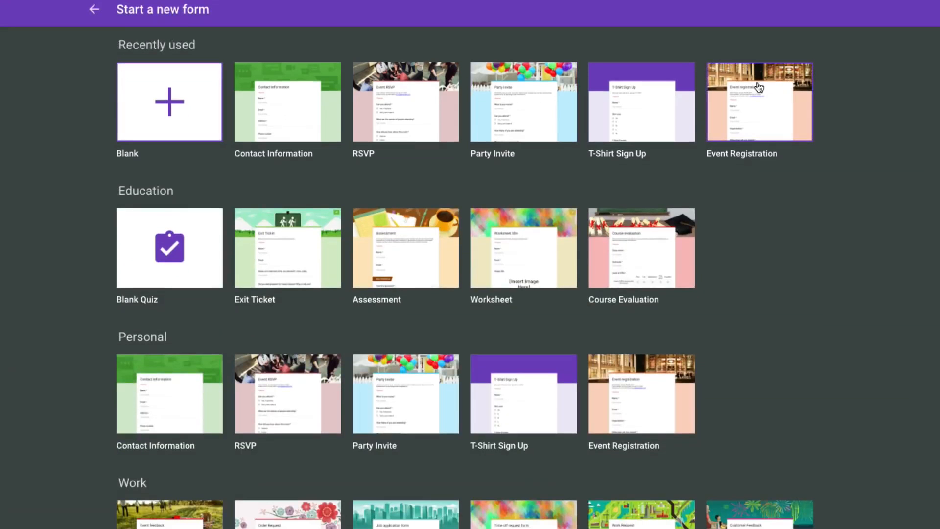
{"action": "scroll", "coordinate": [60, 227], "scroll_direction": "down", "scroll_amount": 1}
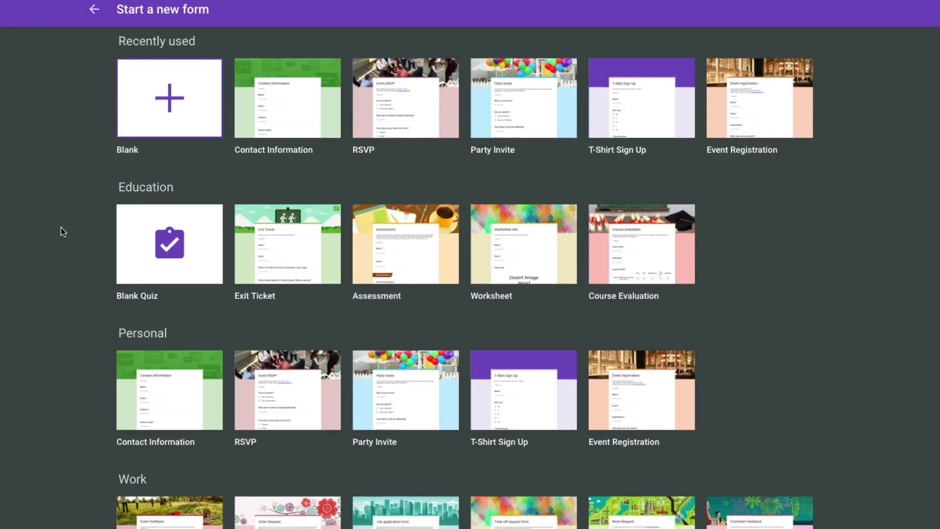
{"action": "scroll", "coordinate": [61, 227], "scroll_direction": "up", "scroll_amount": 1}
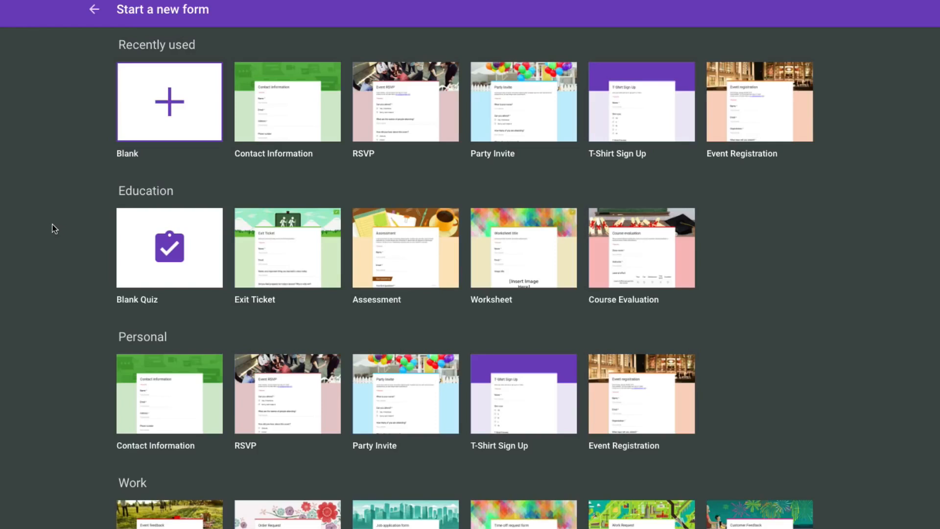
{"action": "left_click", "coordinate": [128, 120]}
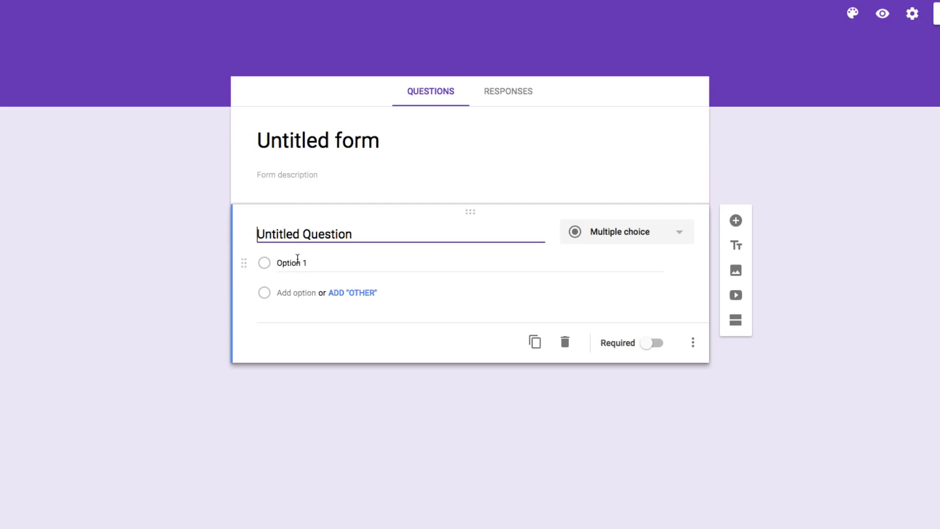
Title the form "Title Form" and enter "Description" as its description
{"action": "left_click", "coordinate": [260, 138]}
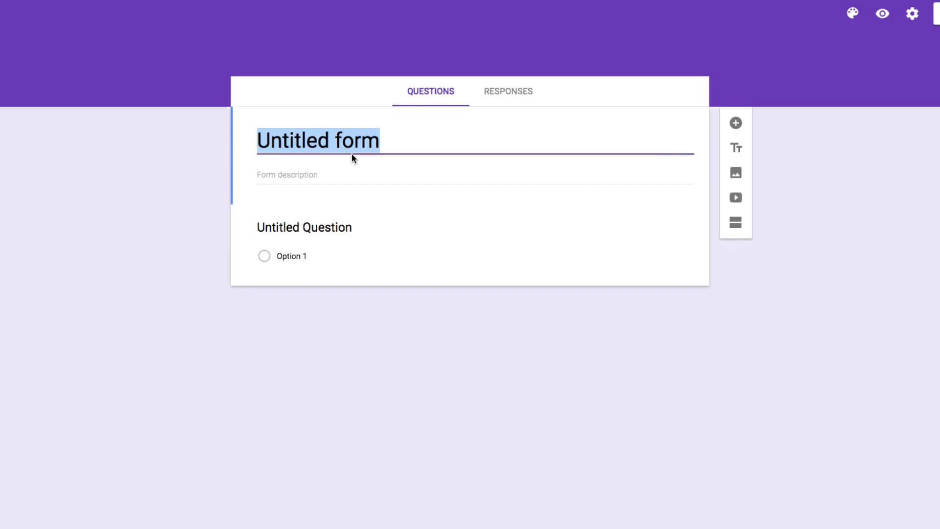
{"action": "type", "text": "Title"}
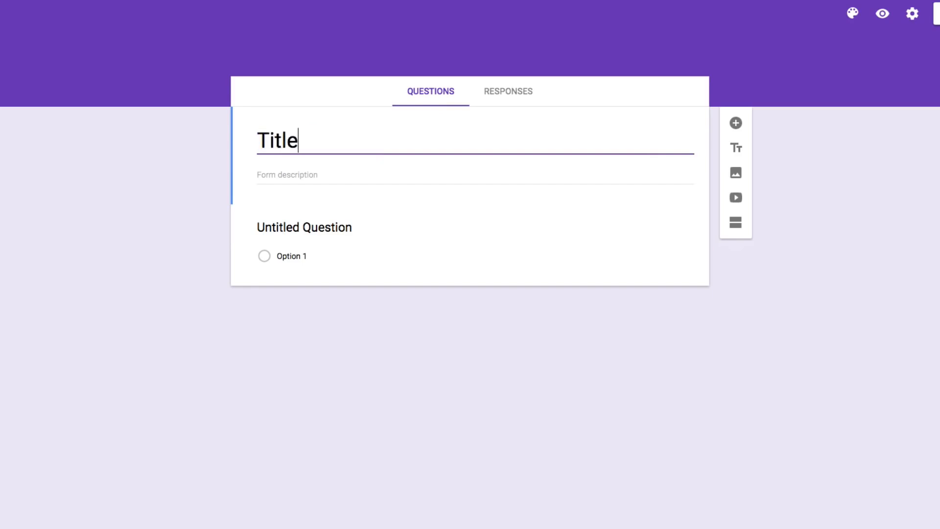
{"action": "type", "text": " Form"}
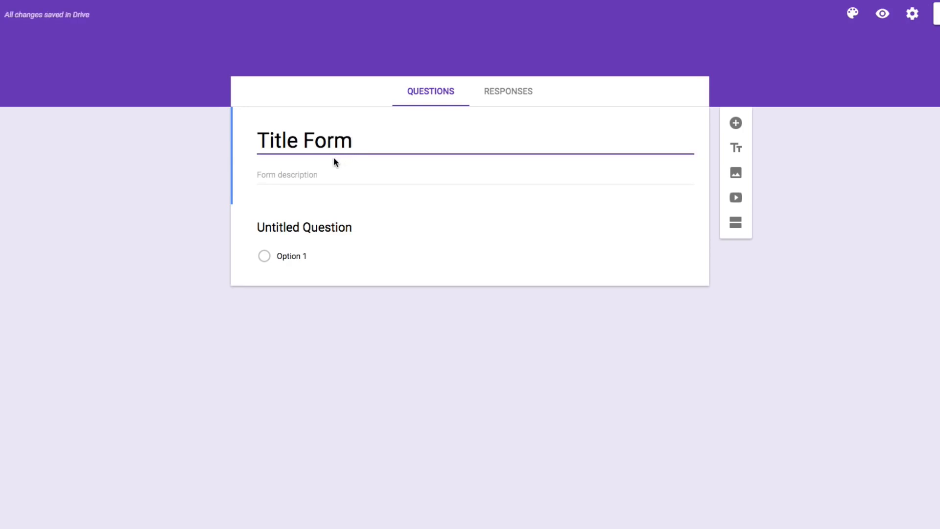
{"action": "left_click", "coordinate": [279, 176]}
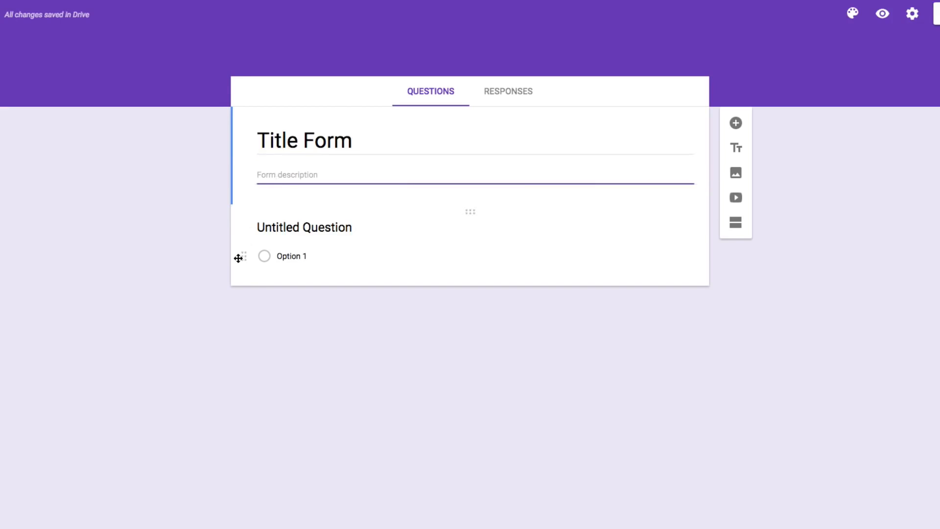
{"action": "type", "text": "Description"}
Replace the untitled question's text with "Question 1"
{"action": "left_click", "coordinate": [281, 227]}
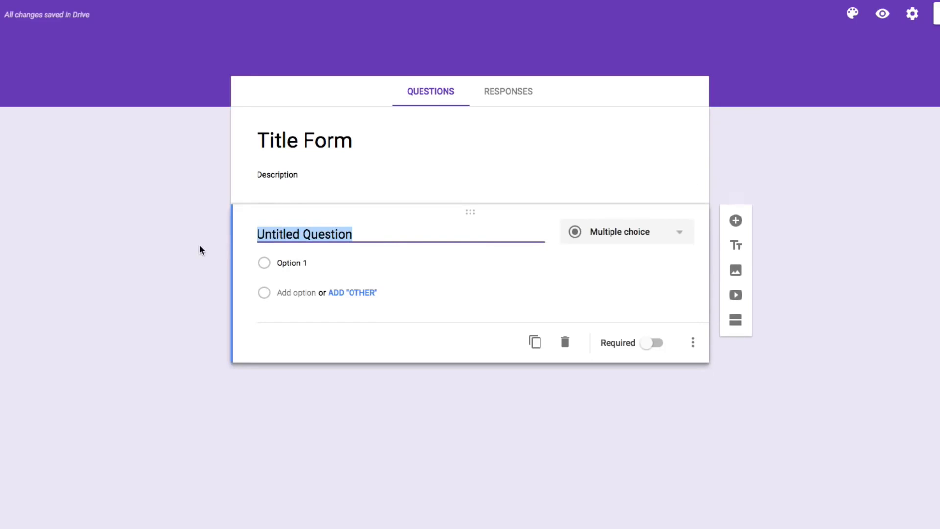
{"action": "type", "text": "Questio"}
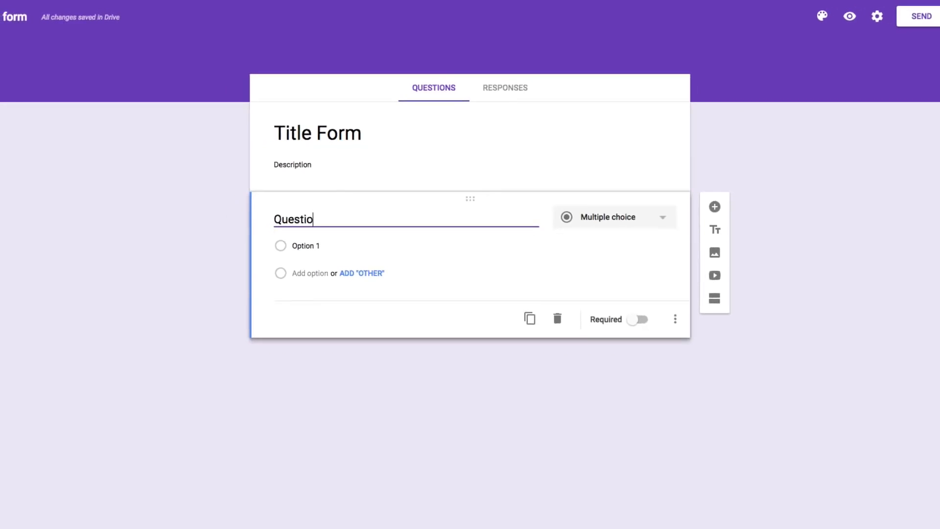
{"action": "type", "text": "n 1"}
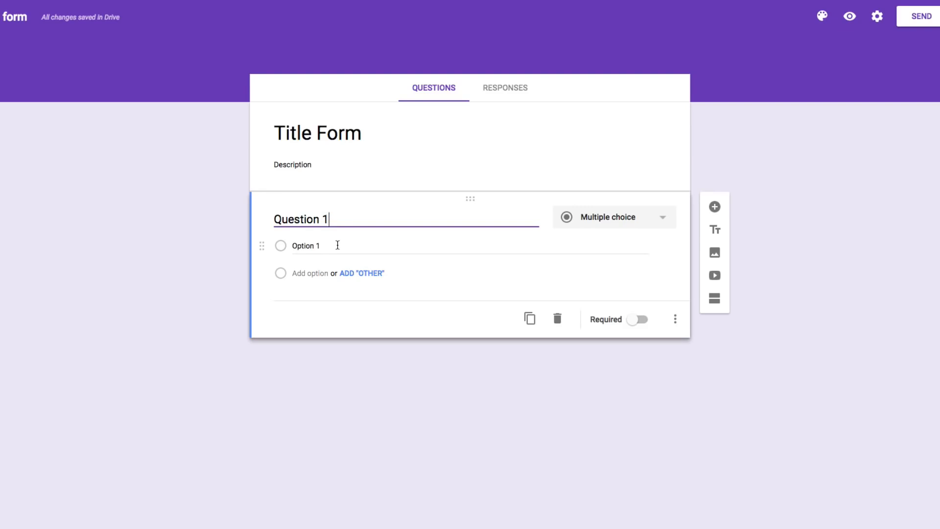
Add an Other choice, Option 2 and Option 3 to Question 1, and remove Other and Option 3 again
{"action": "left_click", "coordinate": [357, 278]}
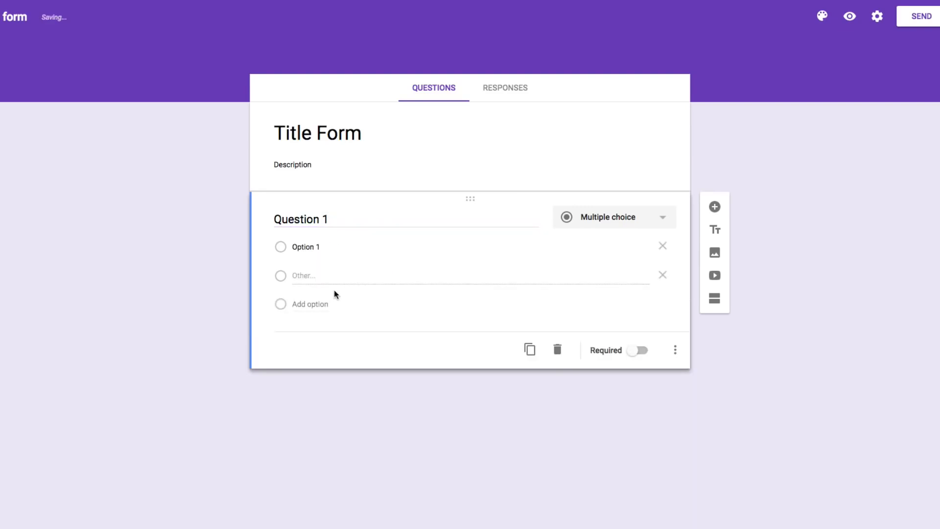
{"action": "left_click", "coordinate": [312, 305]}
{"action": "left_click", "coordinate": [313, 333]}
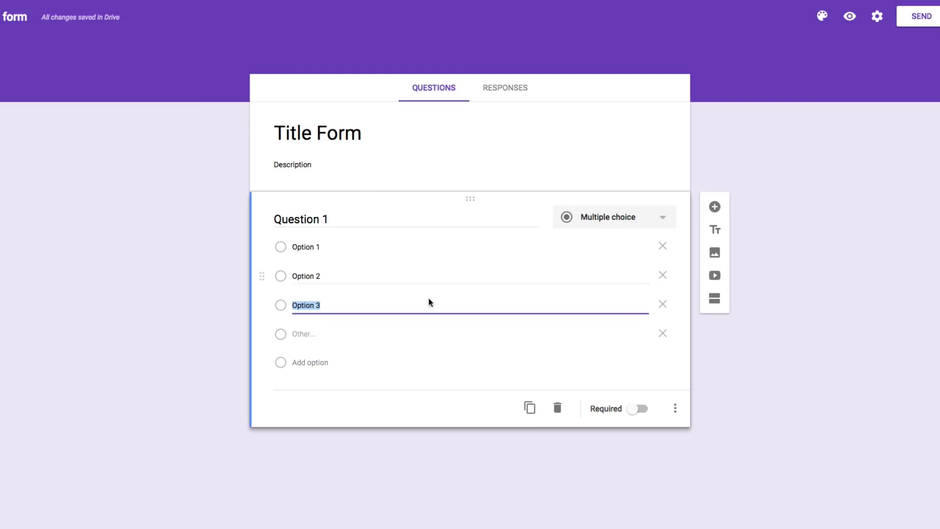
{"action": "left_click", "coordinate": [663, 335]}
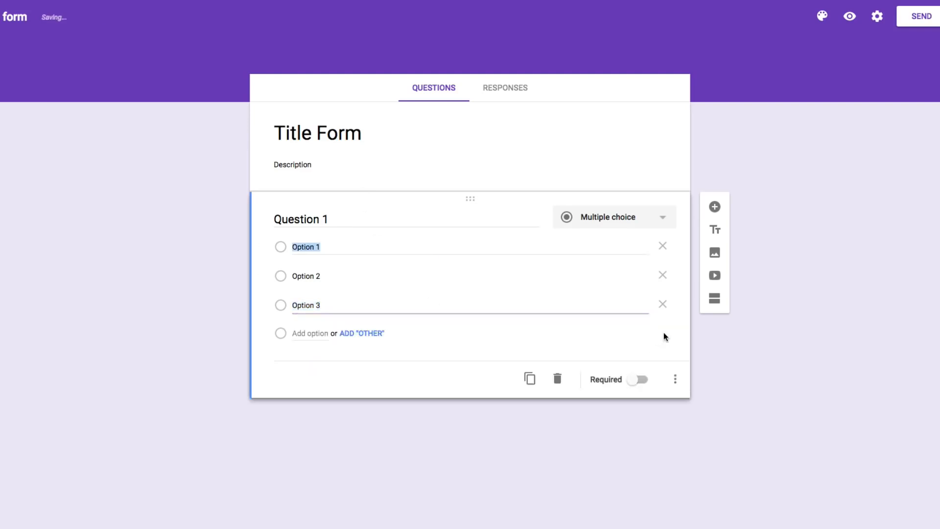
{"action": "left_click", "coordinate": [664, 305]}
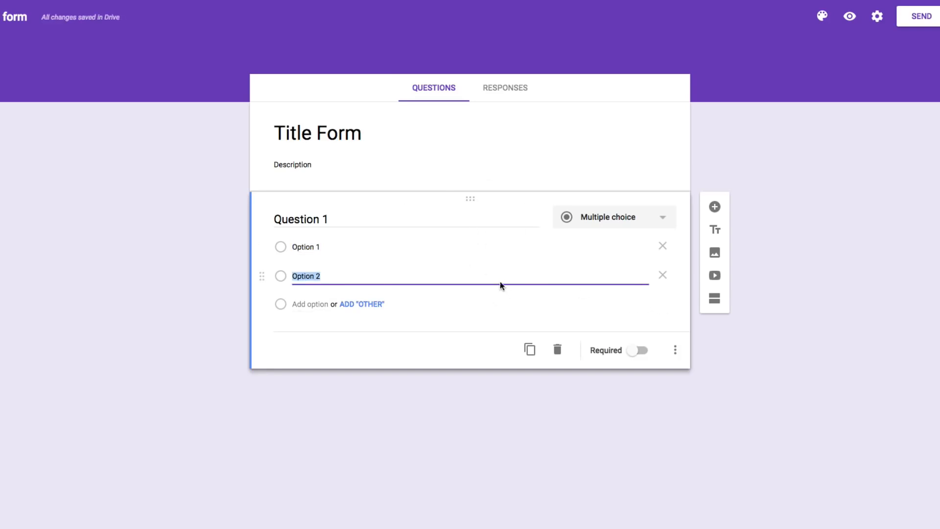
Switch Question 1 to Short answer and back to Multiple choice, and review the available question types
{"action": "left_click", "coordinate": [606, 223]}
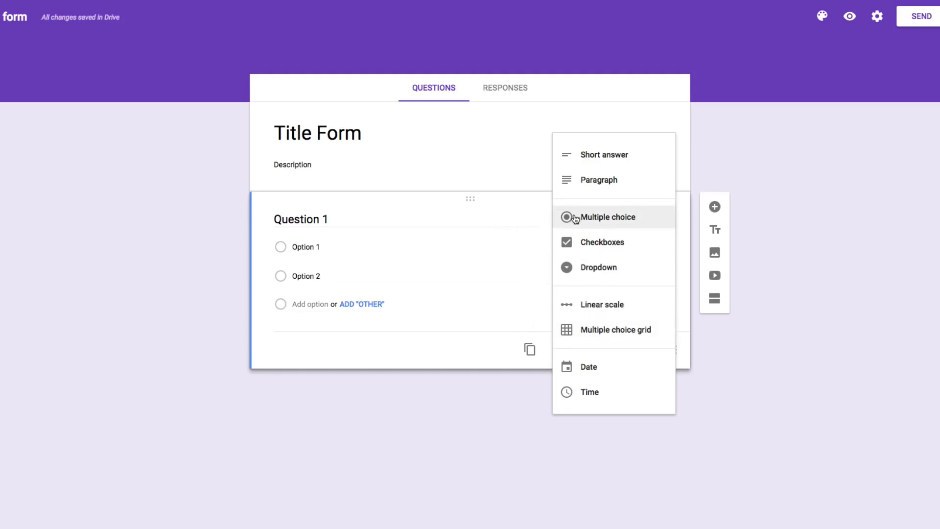
{"action": "left_click", "coordinate": [591, 161]}
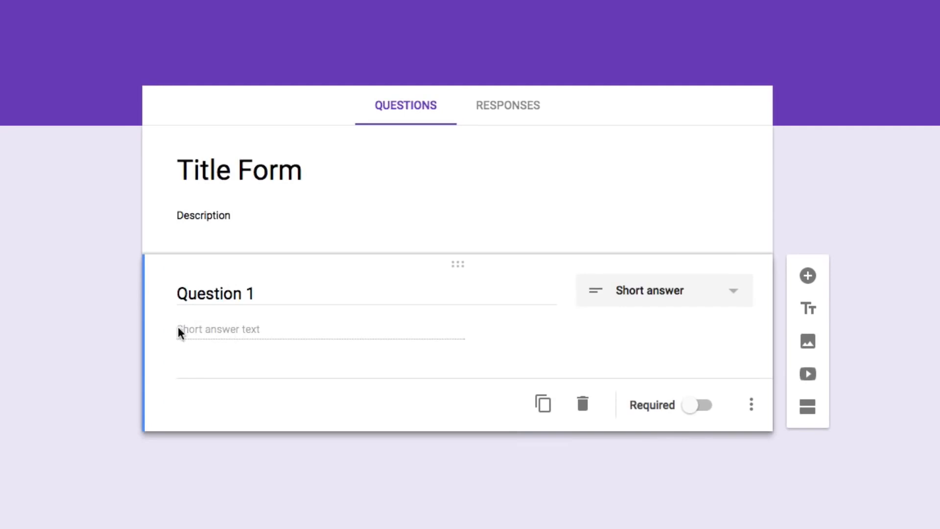
{"action": "left_click", "coordinate": [635, 297]}
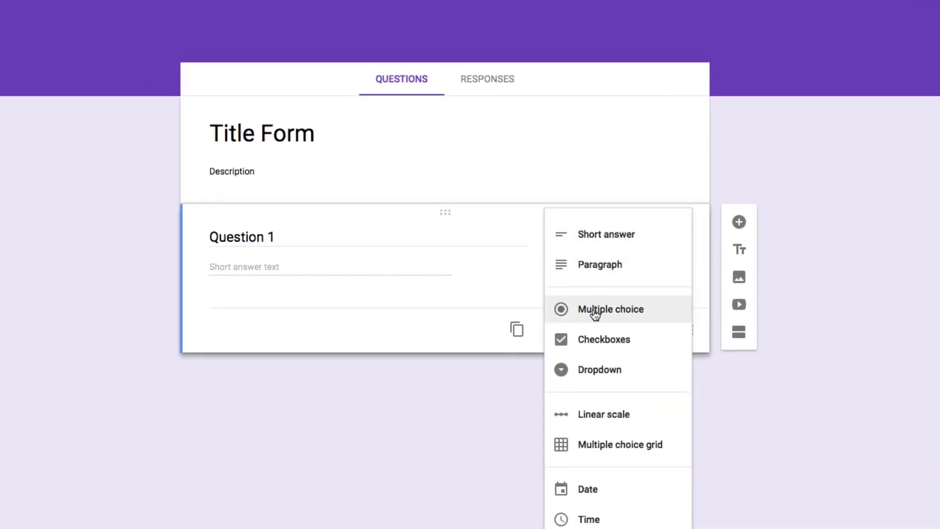
{"action": "left_click", "coordinate": [595, 313]}
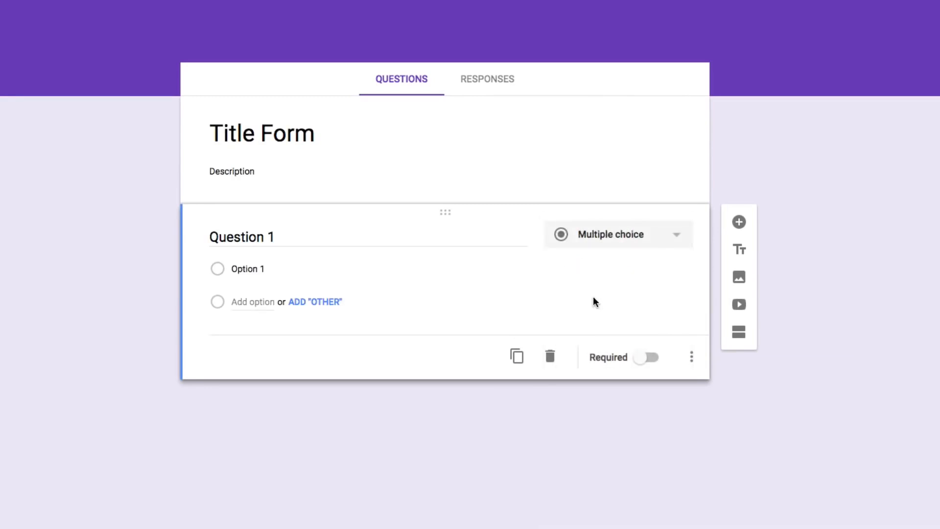
{"action": "left_click", "coordinate": [597, 245]}
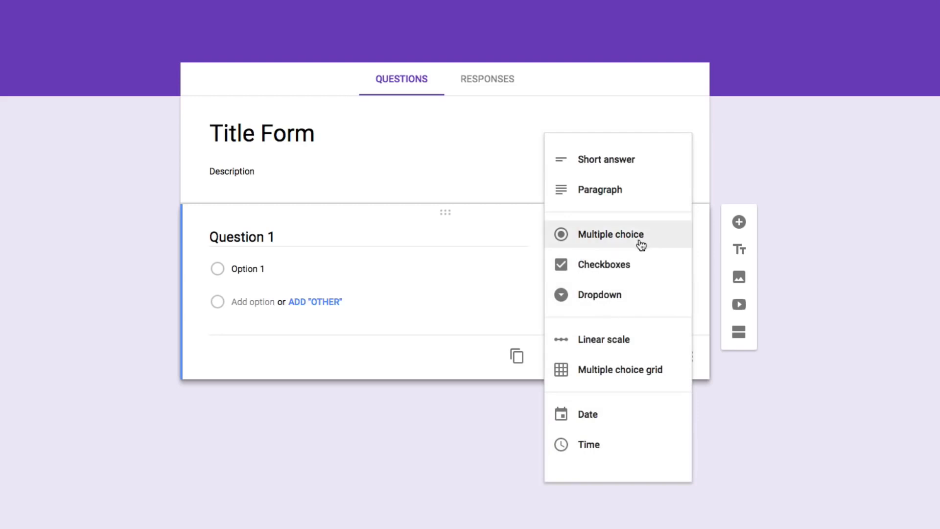
{"action": "left_click", "coordinate": [491, 305]}
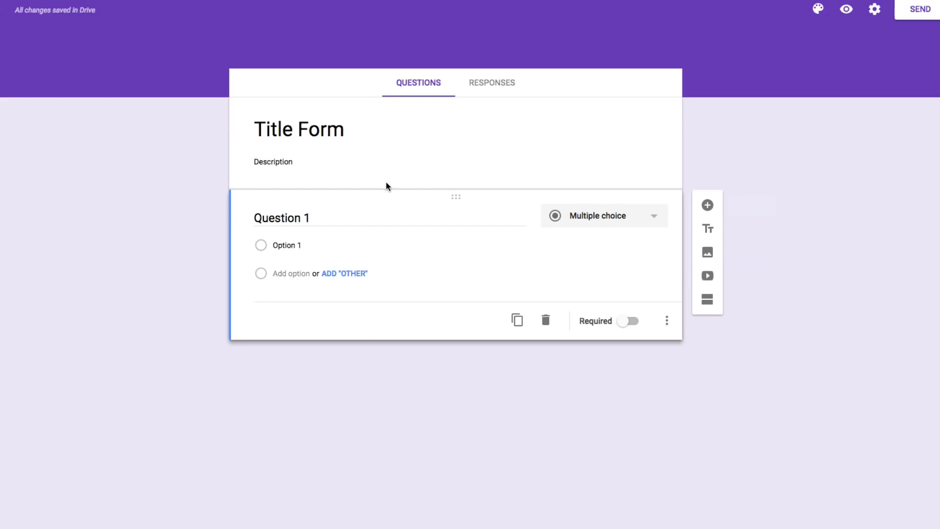
Add a second, blank multiple-choice question to the form and review the question types offered for Question 1
{"action": "left_click", "coordinate": [707, 206]}
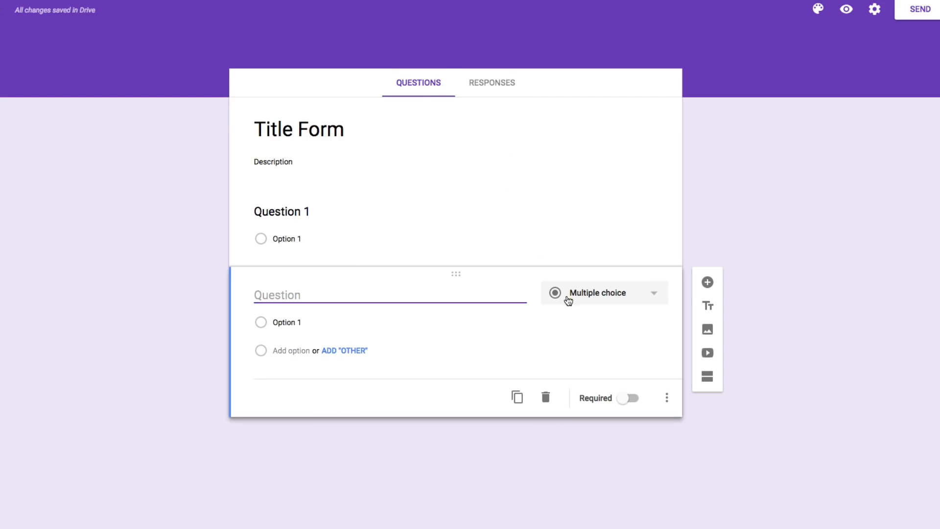
{"action": "left_click", "coordinate": [492, 171]}
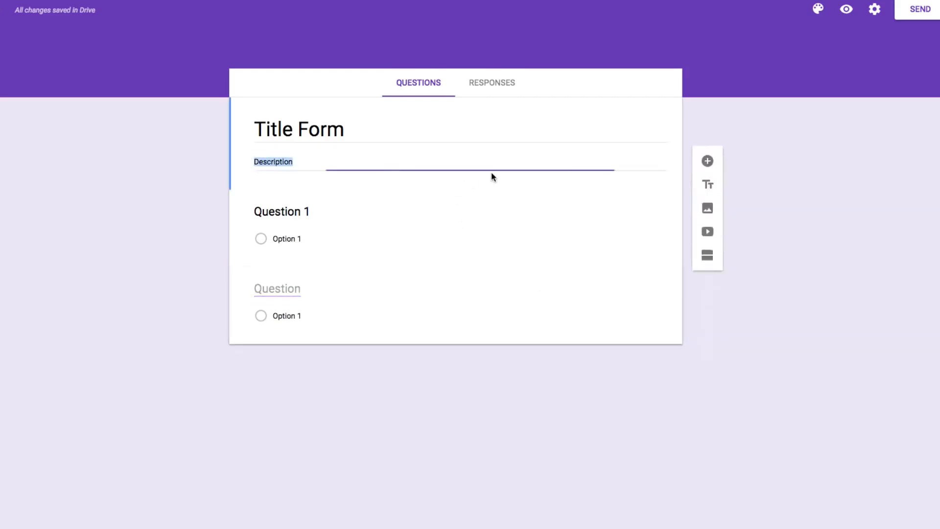
{"action": "left_click", "coordinate": [424, 212]}
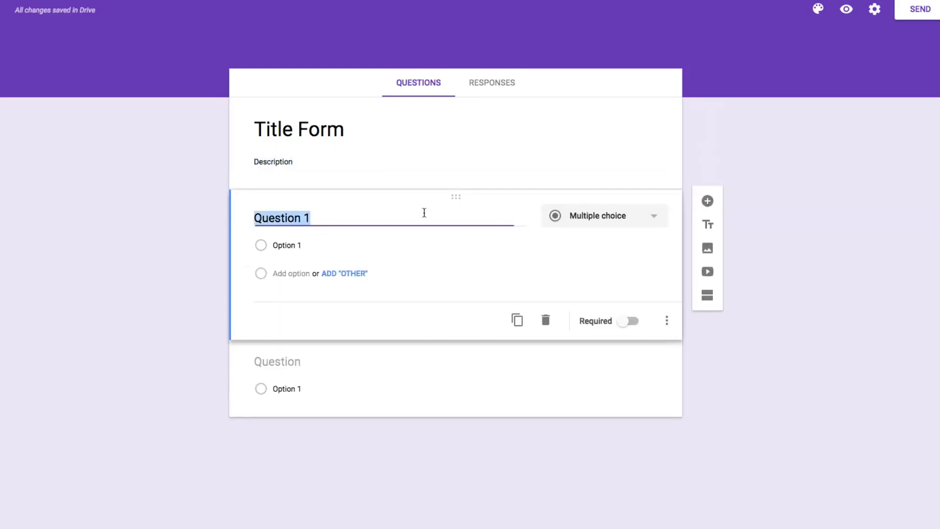
{"action": "left_click", "coordinate": [587, 220]}
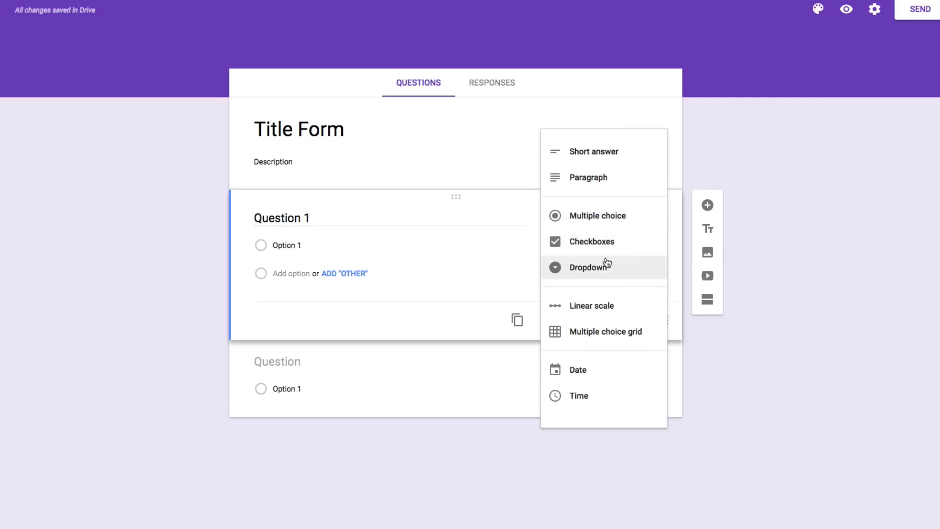
{"action": "left_click", "coordinate": [456, 254]}
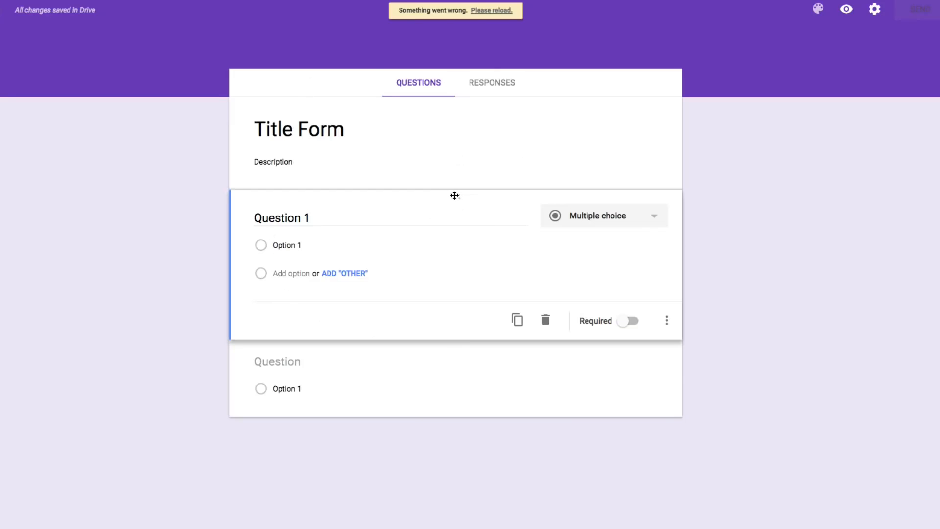
Move Question 1 below the blank question and back above it, and try to delete the blank question
{"action": "left_click_drag", "start_coordinate": [454, 196], "coordinate": [455, 318]}
{"action": "left_click_drag", "start_coordinate": [444, 280], "coordinate": [438, 177]}
{"action": "left_click", "coordinate": [353, 363]}
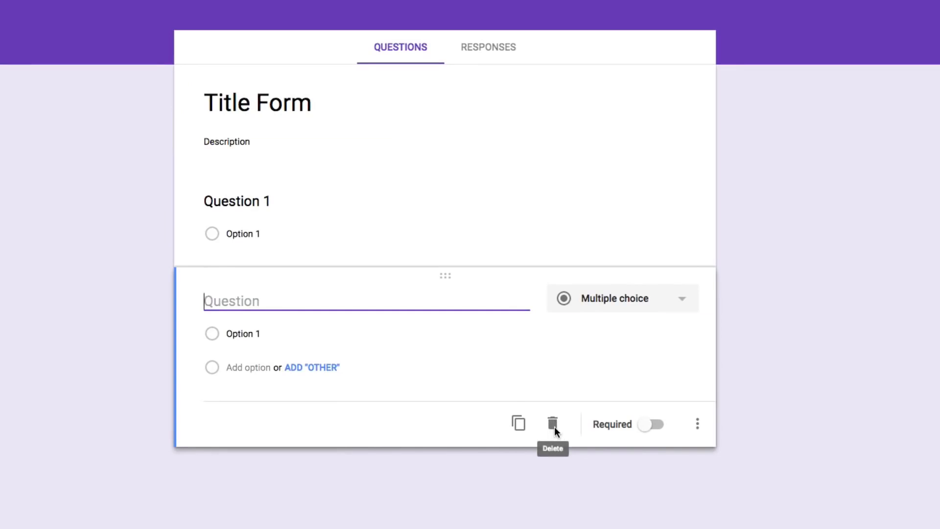
{"action": "left_click", "coordinate": [552, 424]}
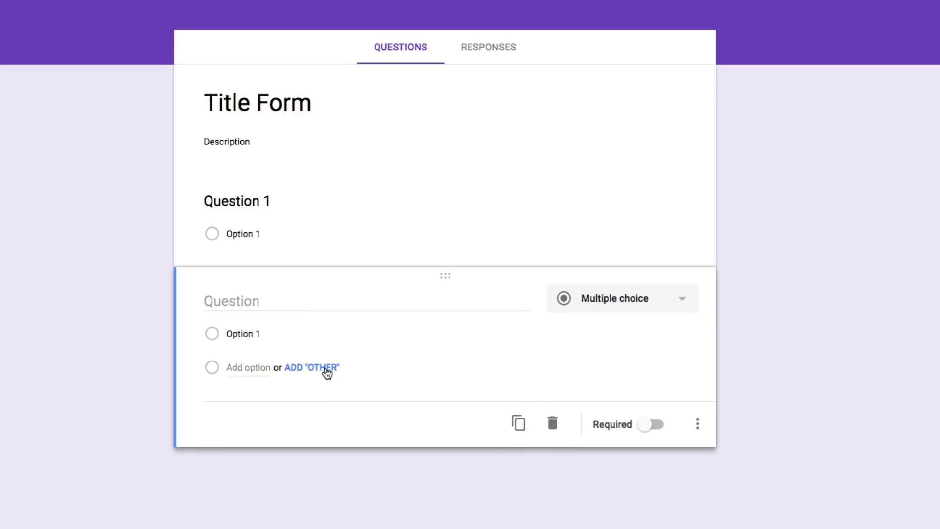
Add an Other choice, Option 2 and Option 3 to Question 1
{"action": "left_click", "coordinate": [386, 207]}
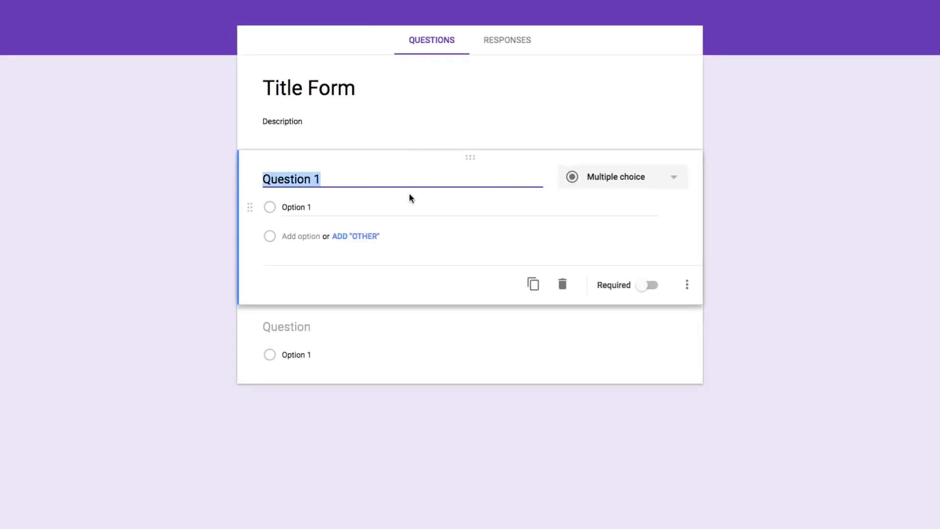
{"action": "left_click", "coordinate": [371, 237]}
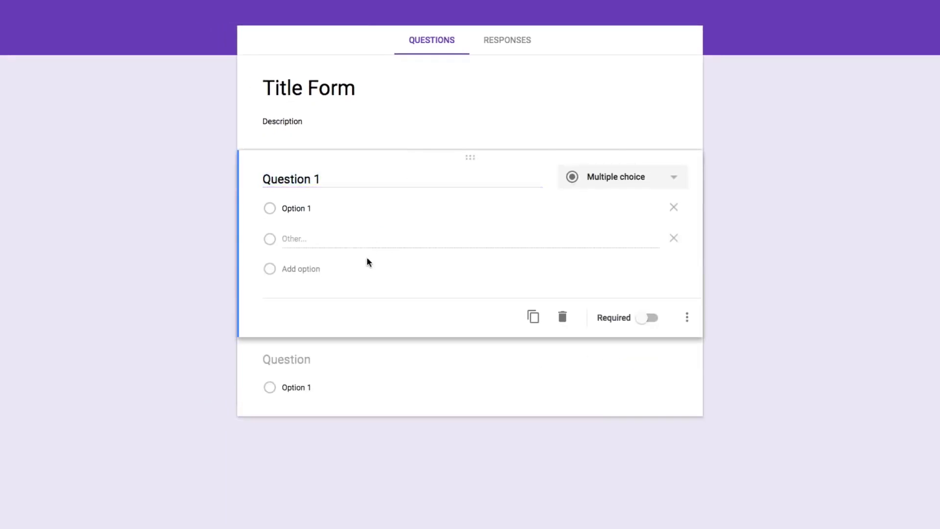
{"action": "left_click", "coordinate": [308, 272]}
{"action": "left_click", "coordinate": [304, 299]}
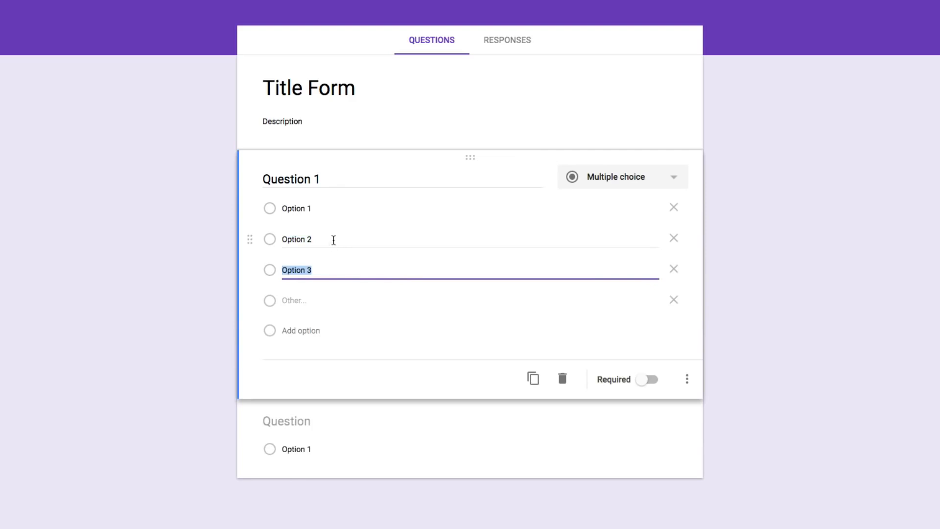
Try to reorder Option 2 and Option 3 in Question 1, and toggle the question's Required setting
{"action": "left_click", "coordinate": [535, 378]}
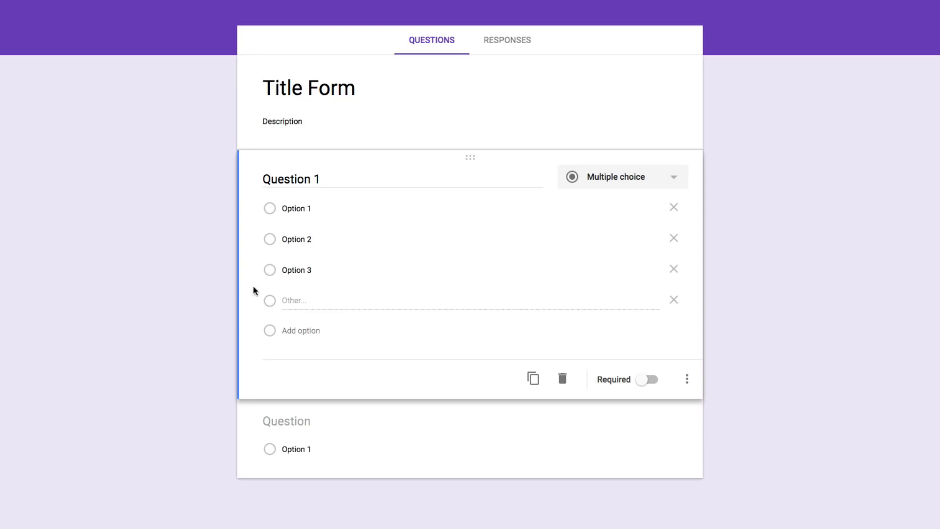
{"action": "mouse_move", "coordinate": [252, 269]}
{"action": "left_mouse_down"}
{"action": "mouse_move", "coordinate": [251, 209]}
{"action": "mouse_move", "coordinate": [248, 287]}
{"action": "mouse_move", "coordinate": [254, 227]}
{"action": "mouse_move", "coordinate": [248, 274]}
{"action": "left_mouse_up"}
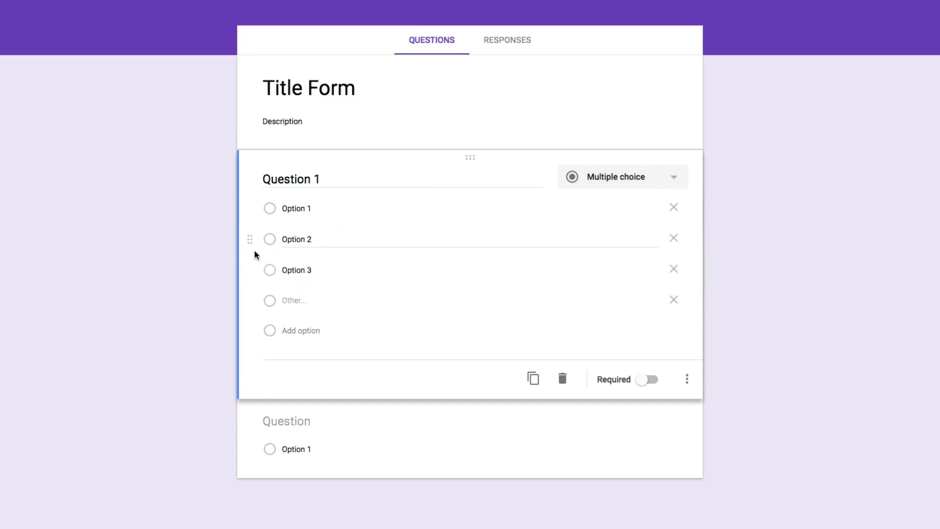
{"action": "mouse_move", "coordinate": [249, 239]}
{"action": "left_mouse_down"}
{"action": "mouse_move", "coordinate": [250, 286]}
{"action": "mouse_move", "coordinate": [251, 228]}
{"action": "mouse_move", "coordinate": [251, 241]}
{"action": "left_mouse_up"}
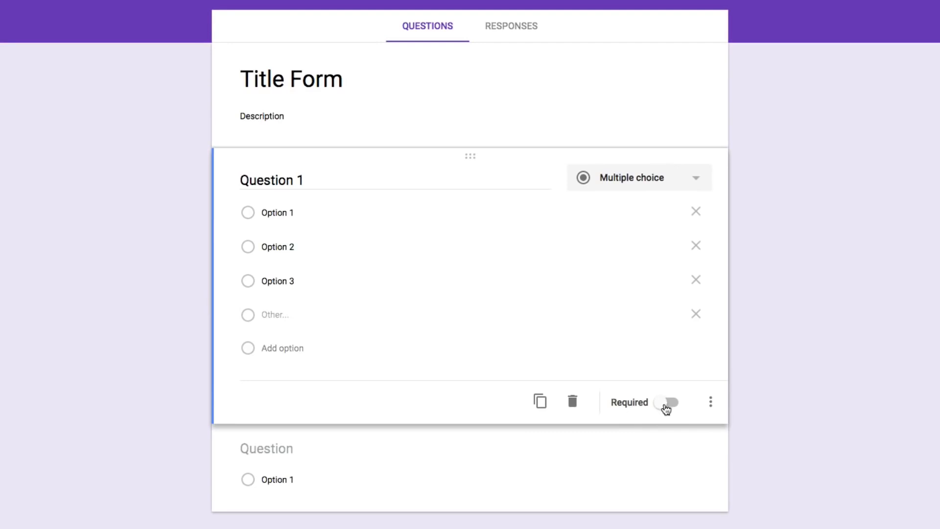
{"action": "left_click", "coordinate": [666, 407]}
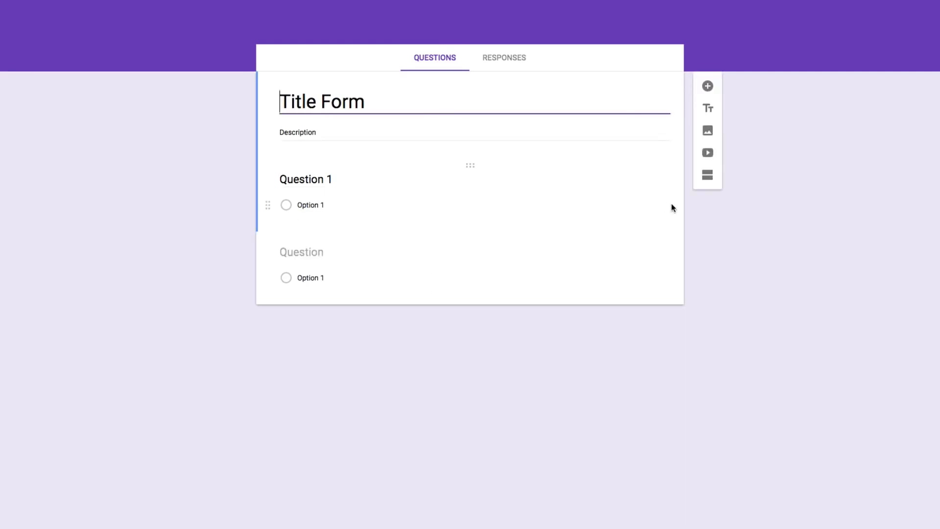
Add a blank multiple-choice question above Question 1, and add a title-and-description block below it and delete that block
{"action": "left_click", "coordinate": [750, 73]}
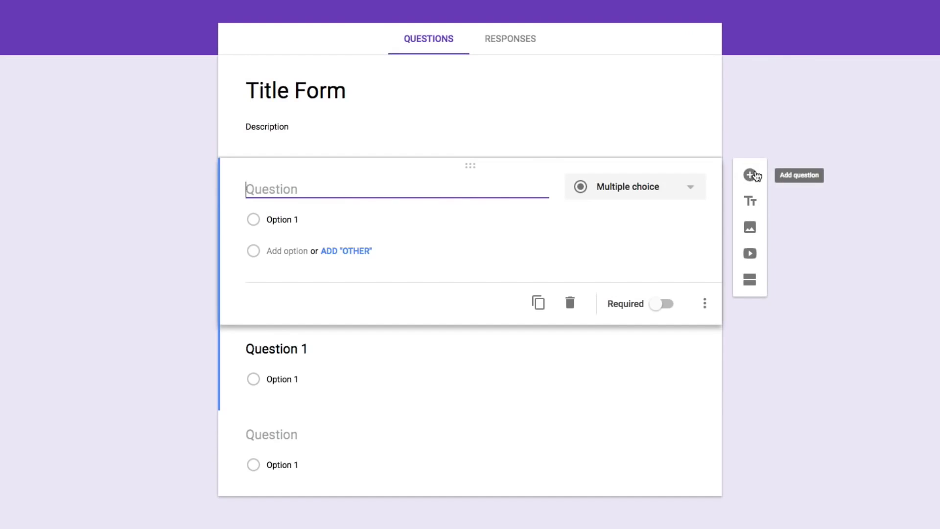
{"action": "left_click", "coordinate": [753, 202]}
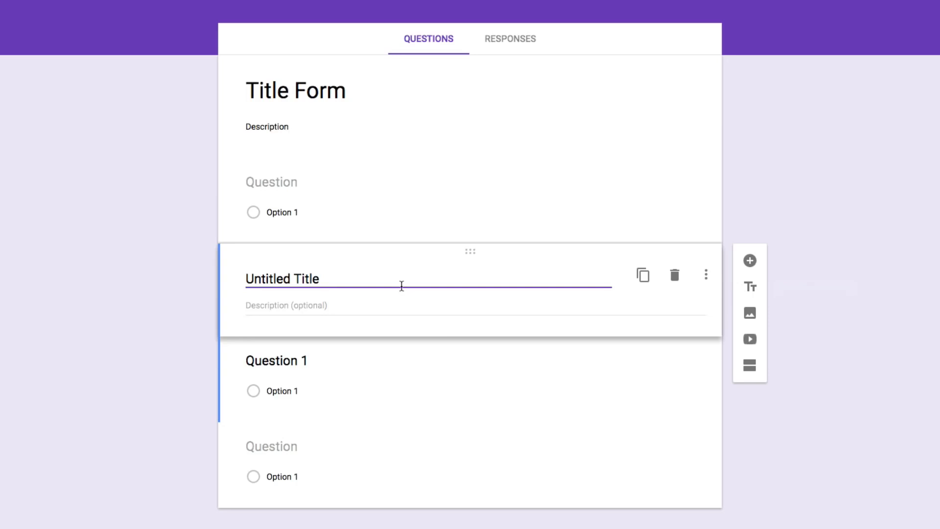
{"action": "left_click_drag", "start_coordinate": [479, 251], "coordinate": [411, 272]}
{"action": "left_click", "coordinate": [674, 275]}
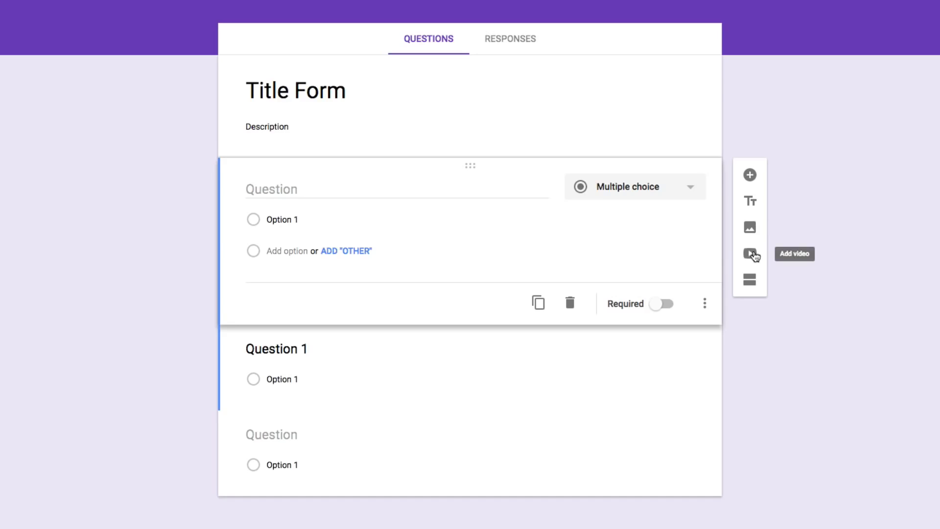
Upload Youtube-icon.png as an image block below the first blank question, and delete the image block
{"action": "left_click", "coordinate": [749, 228]}
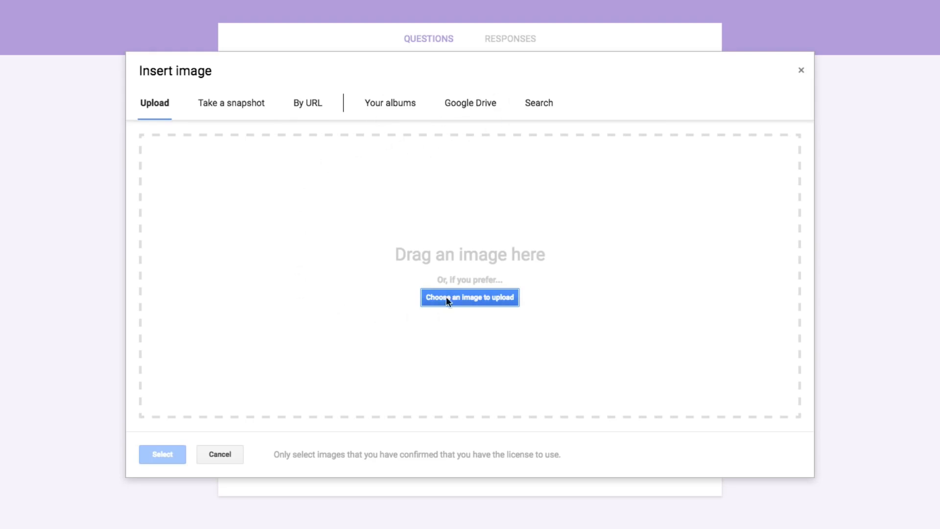
{"action": "left_click", "coordinate": [465, 298]}
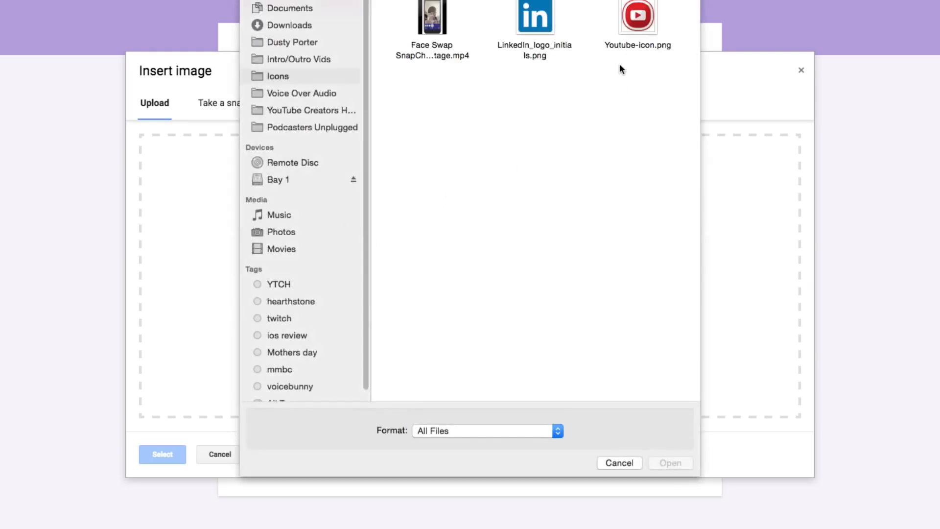
{"action": "left_click", "coordinate": [630, 46]}
{"action": "left_click", "coordinate": [670, 463]}
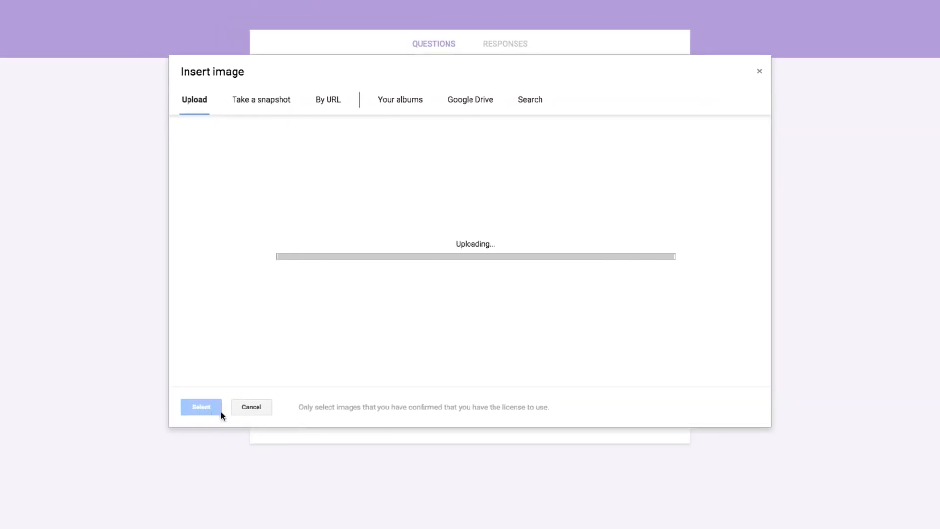
{"action": "scroll", "coordinate": [159, 283], "scroll_direction": "down", "scroll_amount": 1}
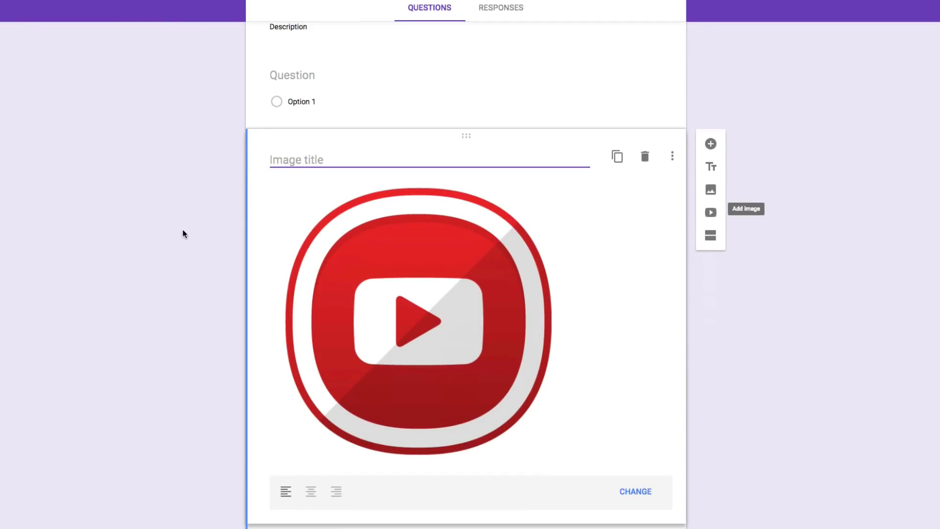
{"action": "mouse_move", "coordinate": [330, 371]}
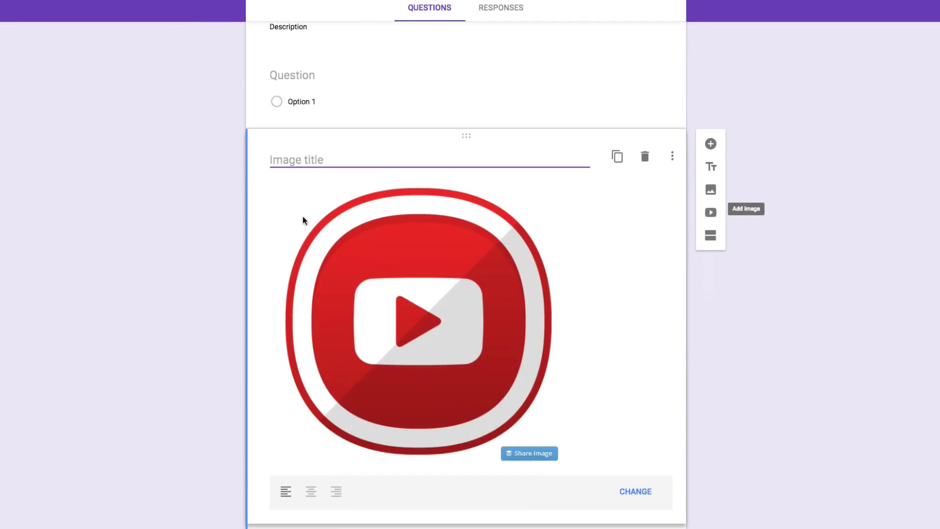
{"action": "scroll", "coordinate": [147, 235], "scroll_direction": "up", "scroll_amount": 1}
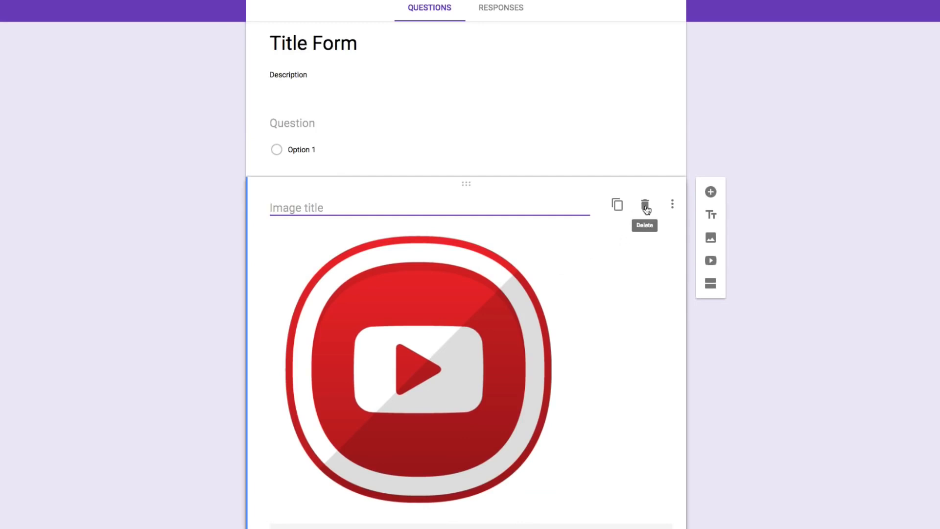
{"action": "left_click", "coordinate": [644, 205]}
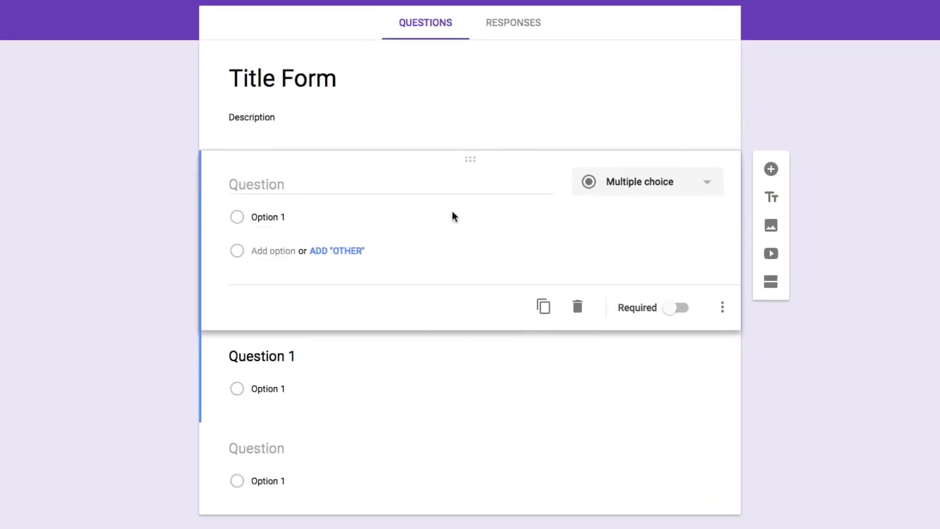
Review the search and YouTube URL options for adding a video, and cancel without selecting one
{"action": "left_click", "coordinate": [772, 255]}
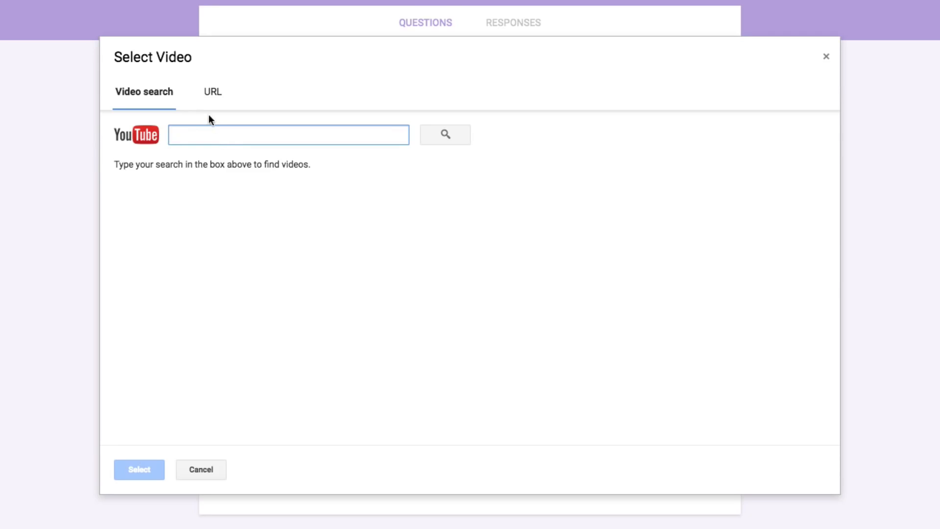
{"action": "left_click", "coordinate": [212, 94]}
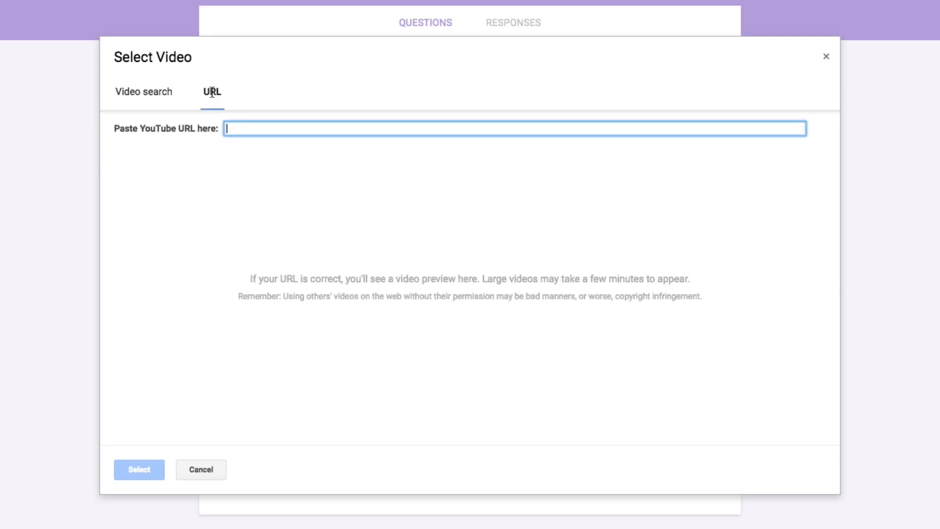
{"action": "right_click", "coordinate": [237, 126]}
{"action": "left_click", "coordinate": [472, 183]}
{"action": "left_click", "coordinate": [206, 471]}
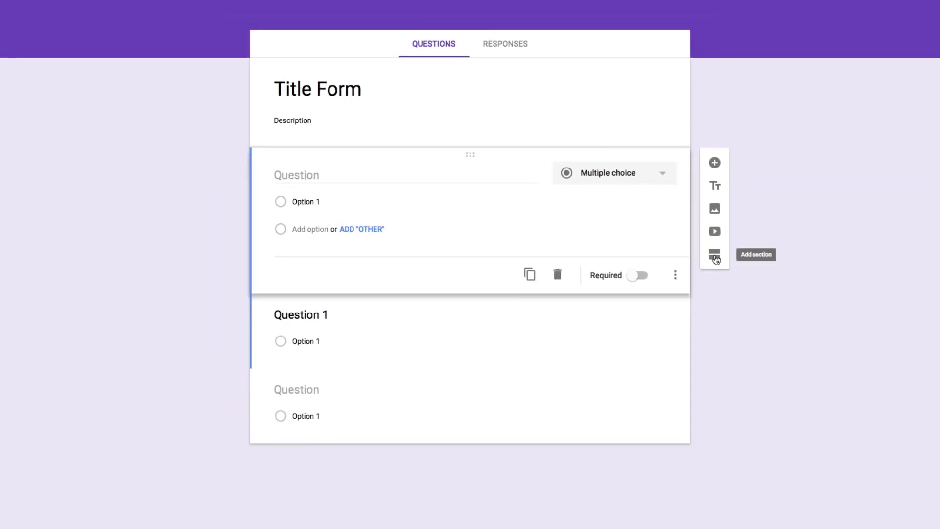
Add a new section between the first blank question and Question 1
{"action": "left_click", "coordinate": [714, 256]}
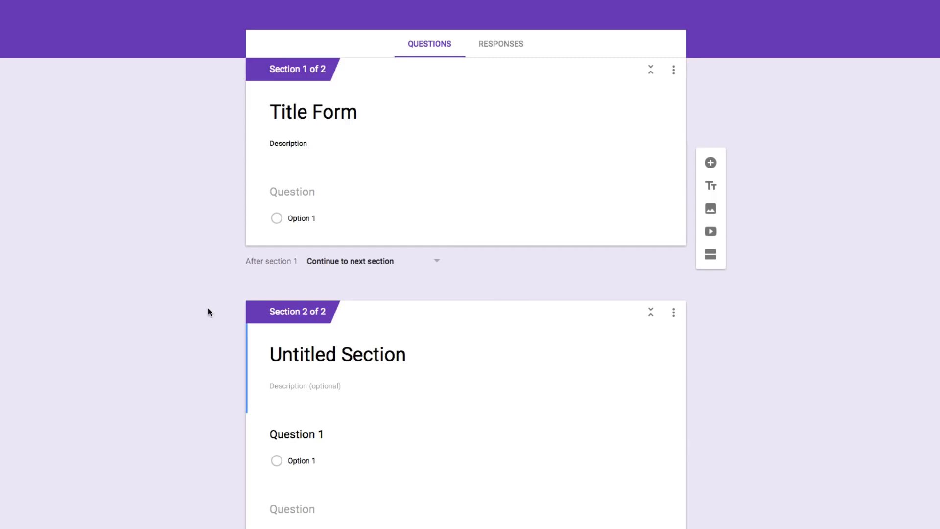
{"action": "scroll", "coordinate": [159, 294], "scroll_direction": "down", "scroll_amount": 1}
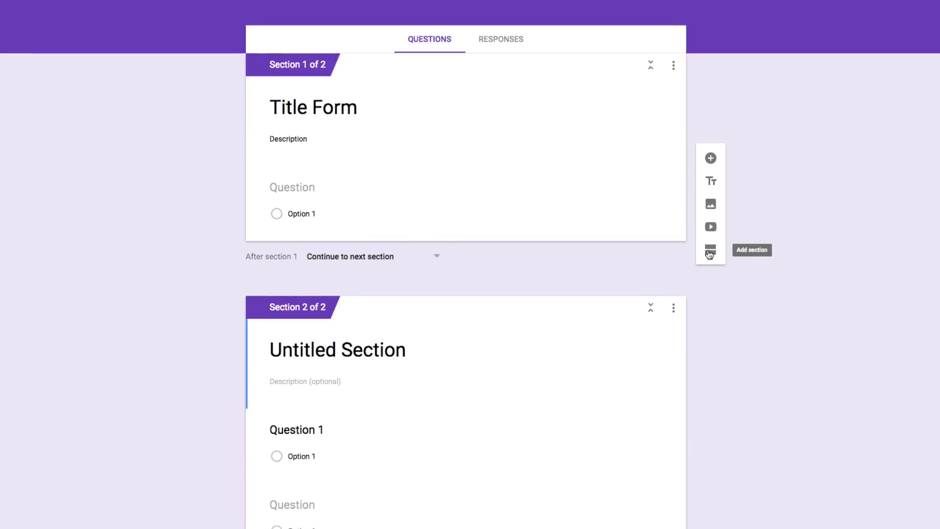
{"action": "scroll", "coordinate": [623, 369], "scroll_direction": "up", "scroll_amount": 1}
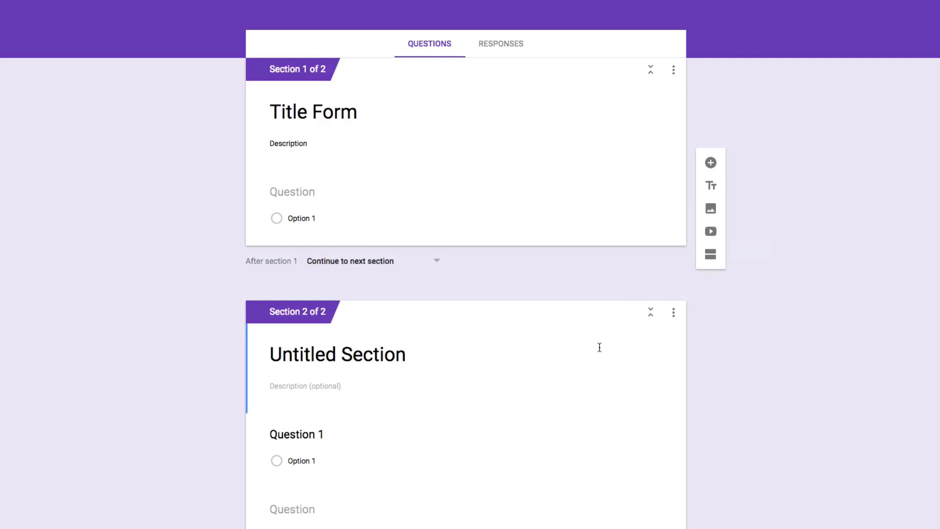
Change the form's theme colour to pink
{"action": "scroll", "coordinate": [596, 345], "scroll_direction": "up", "scroll_amount": 1}
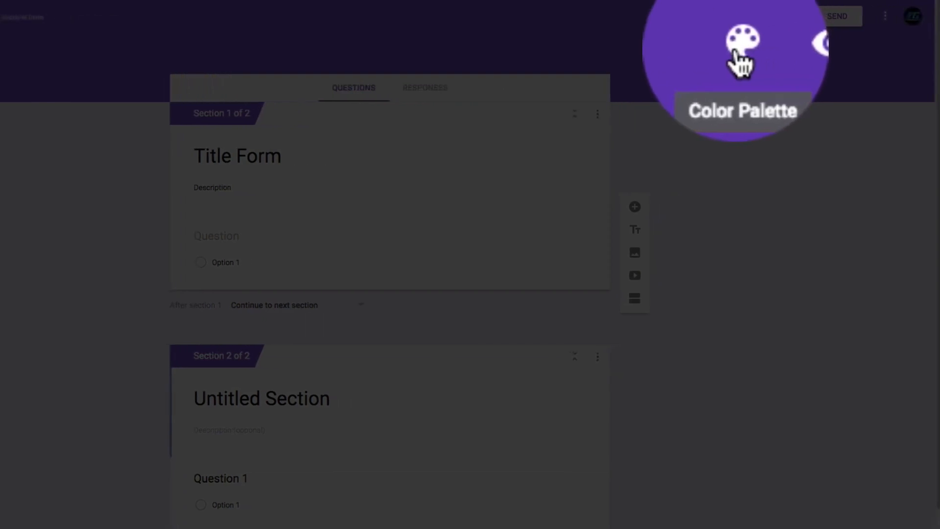
{"action": "left_click", "coordinate": [813, 16]}
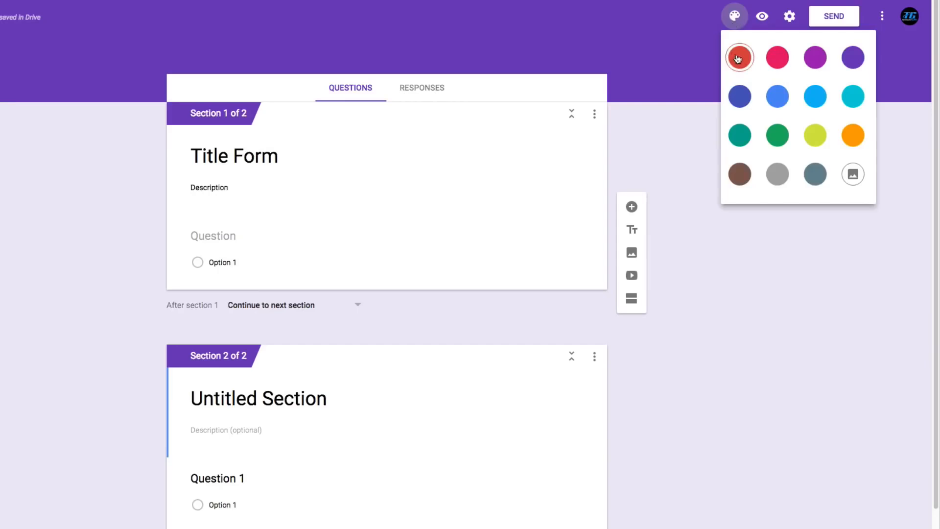
{"action": "left_click", "coordinate": [777, 57]}
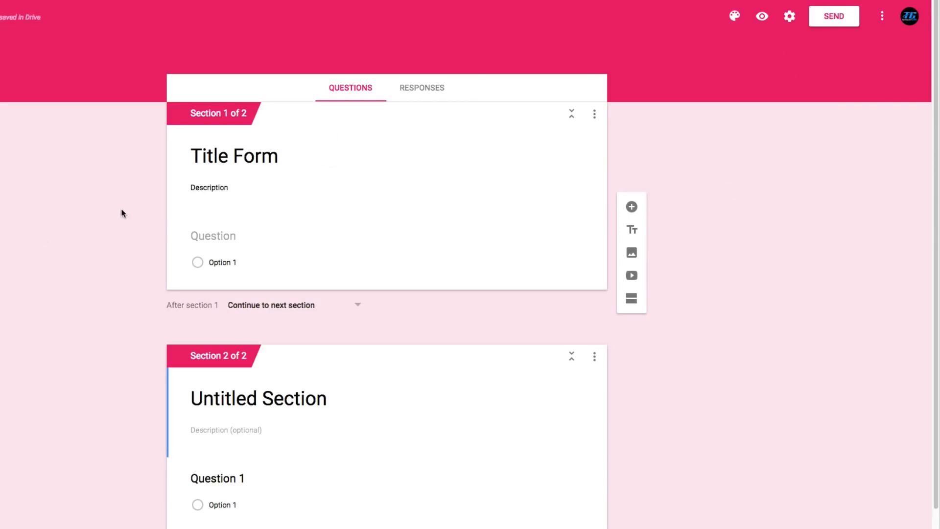
Review the image themes offered for the form's header, and cancel without choosing one
{"action": "left_click", "coordinate": [734, 16]}
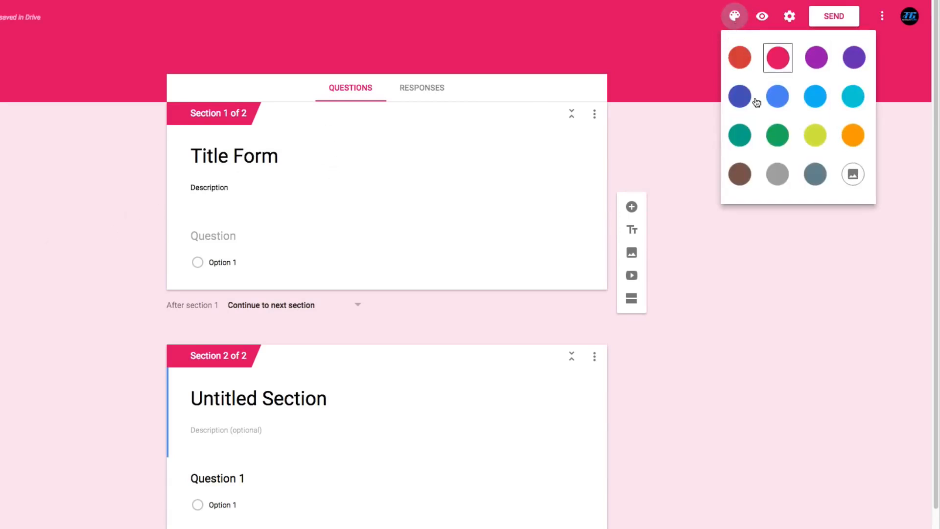
{"action": "left_click", "coordinate": [852, 175]}
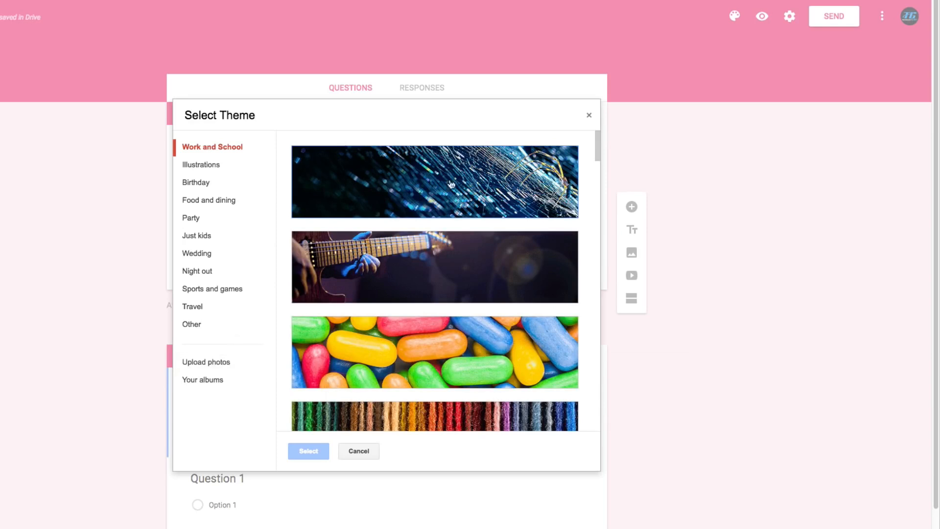
{"action": "left_click", "coordinate": [363, 451]}
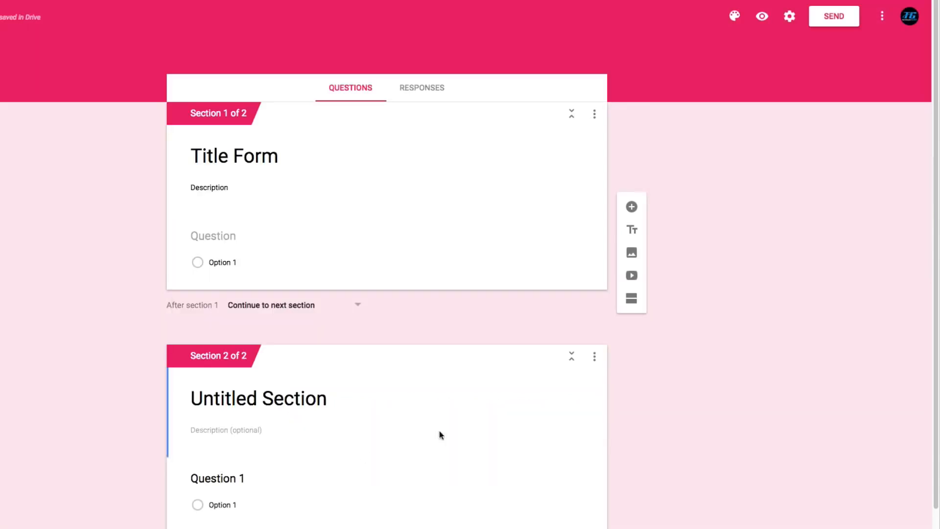
Preview the form, submit a test response with Option 1 chosen in the first section and for Question 1, and close the preview
{"action": "left_click", "coordinate": [761, 21]}
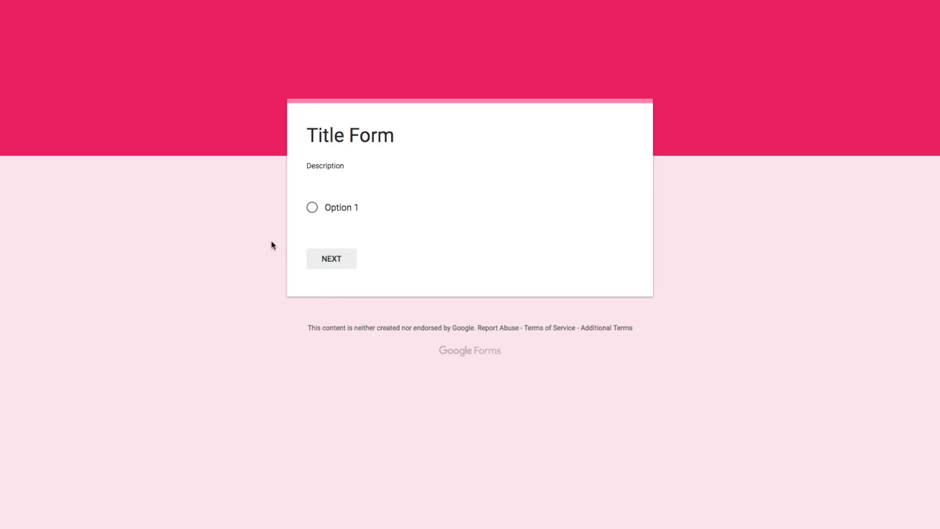
{"action": "left_click", "coordinate": [312, 209]}
{"action": "left_click", "coordinate": [328, 262]}
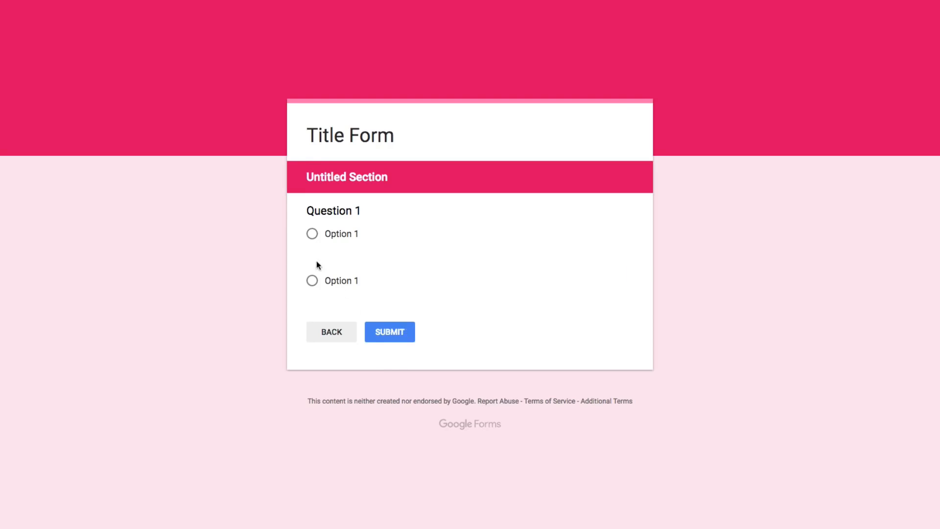
{"action": "left_click", "coordinate": [386, 336]}
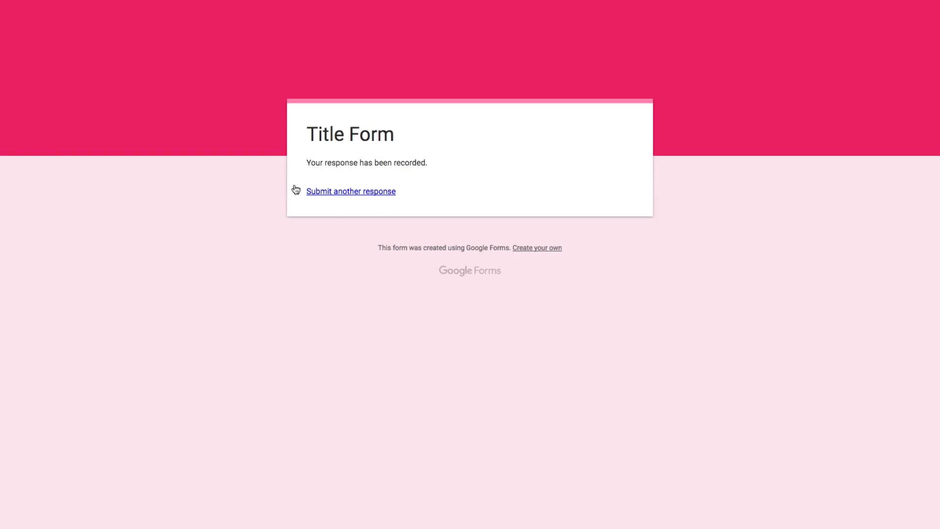
{"action": "key", "text": "super+w"}
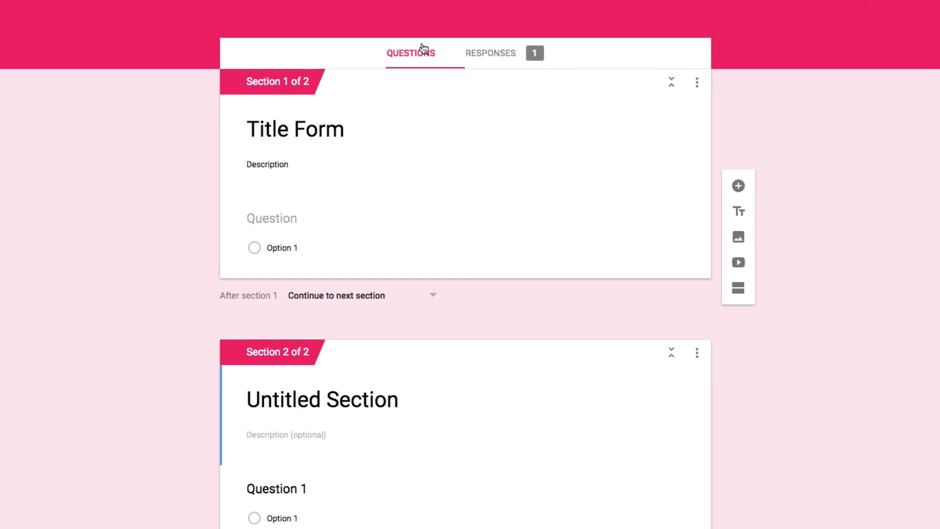
Examine the form's responses as summary charts and as individual responses
{"action": "left_click", "coordinate": [490, 54]}
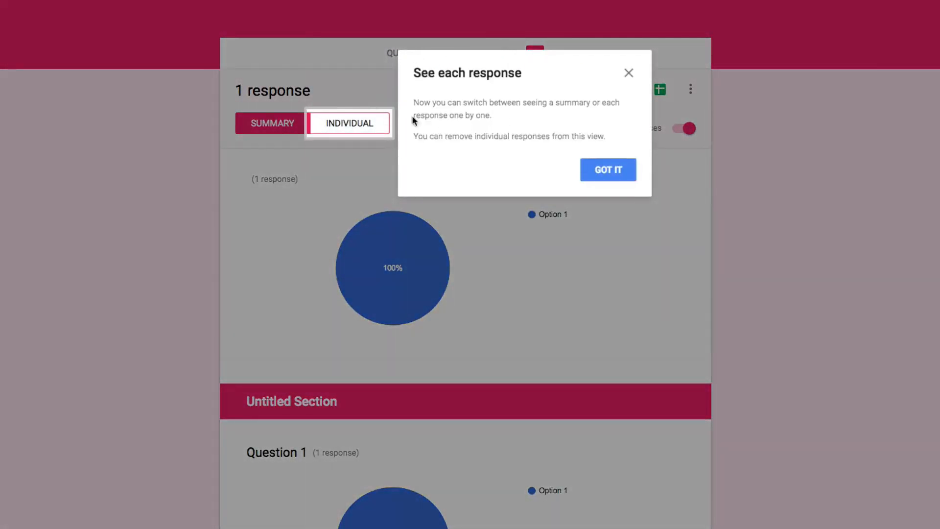
{"action": "left_click", "coordinate": [600, 172]}
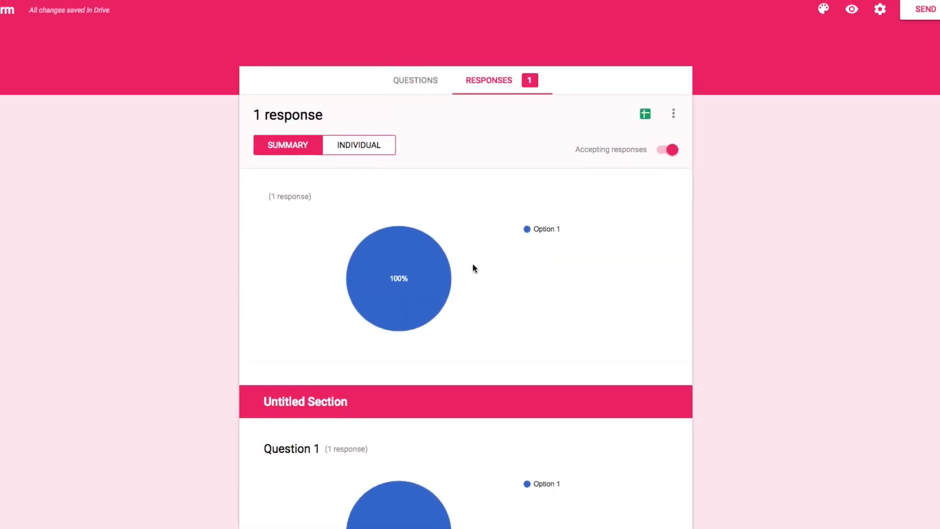
{"action": "scroll", "coordinate": [119, 286], "scroll_direction": "down", "scroll_amount": 3}
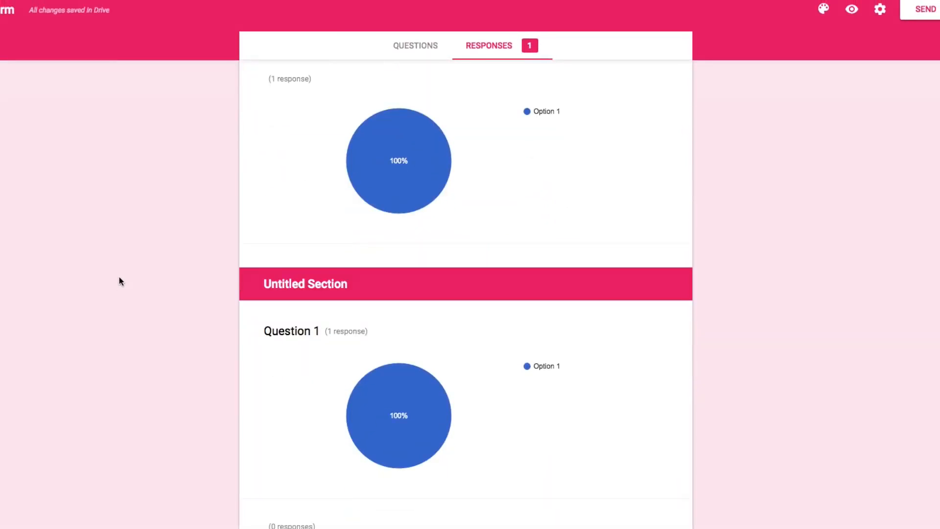
{"action": "scroll", "coordinate": [121, 274], "scroll_direction": "up", "scroll_amount": 1}
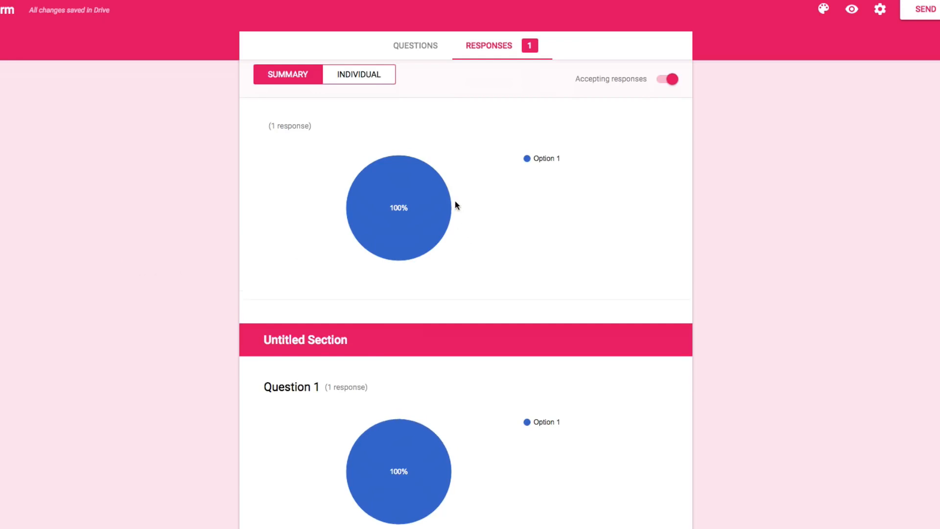
{"action": "mouse_move", "coordinate": [416, 187]}
{"action": "left_click", "coordinate": [359, 74]}
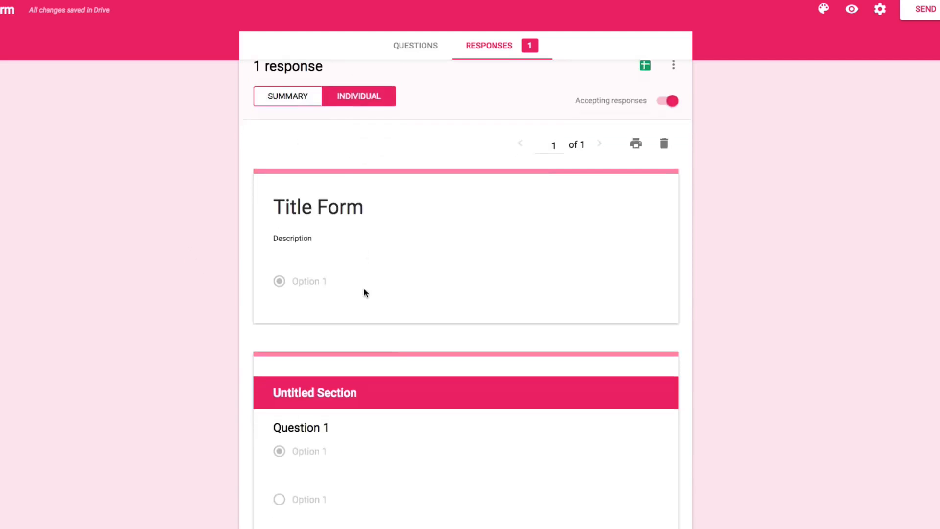
Return from the responses to the form's questions, go back to the forms overview, and reopen the most recently opened form
{"action": "scroll", "coordinate": [374, 235], "scroll_direction": "up", "scroll_amount": 1}
{"action": "left_click", "coordinate": [413, 83]}
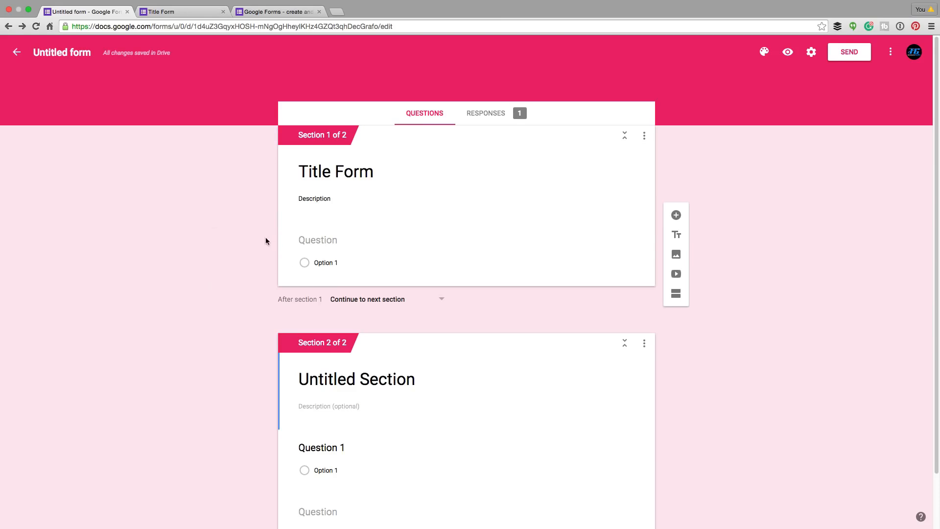
{"action": "left_click", "coordinate": [17, 52]}
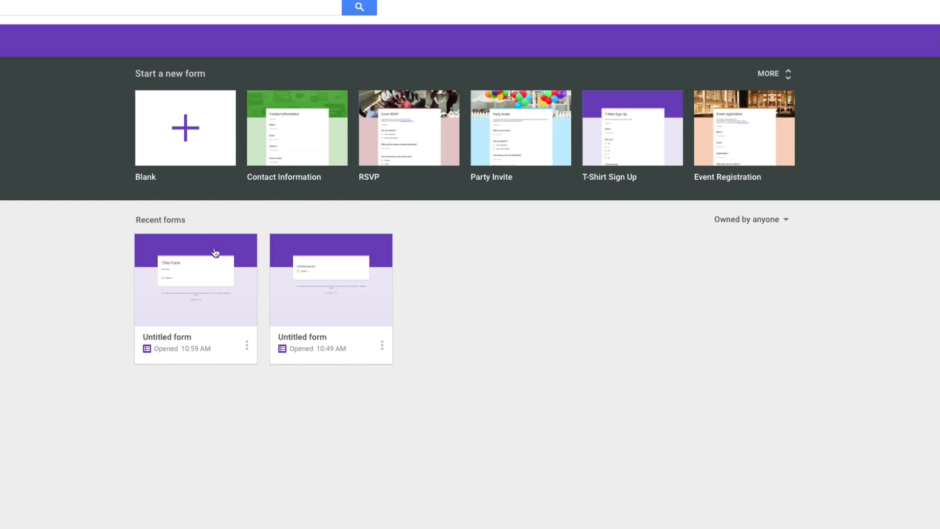
{"action": "left_click", "coordinate": [189, 292]}
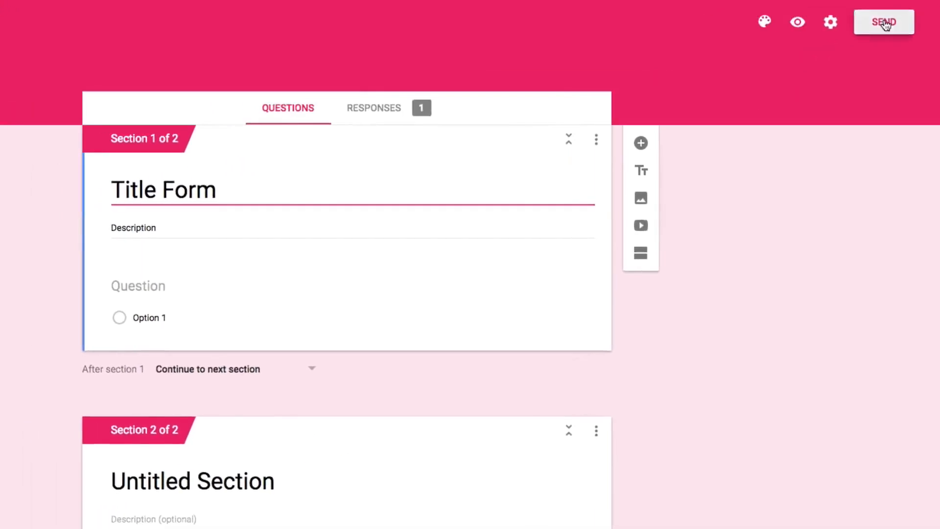
Review the options for sending the form by email, link and embedded HTML, including the embed width and height, and close without sending
{"action": "left_click", "coordinate": [827, 23]}
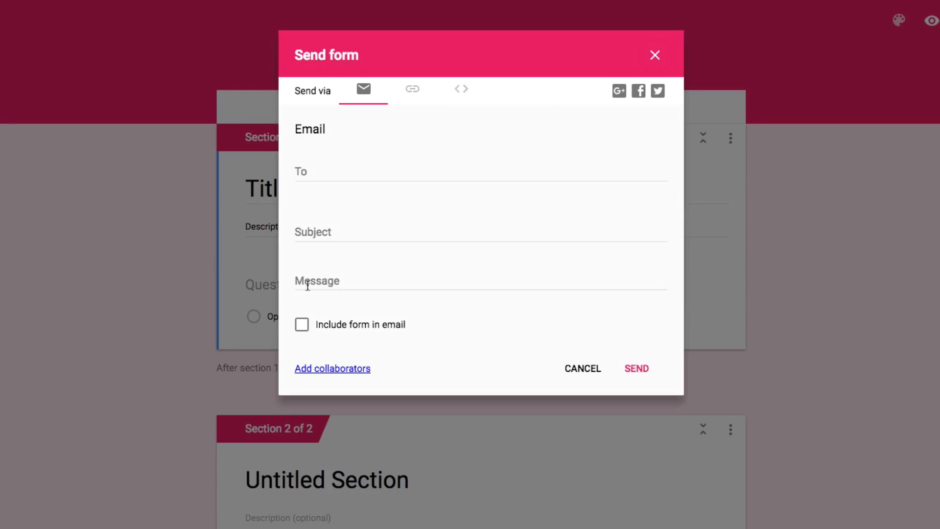
{"action": "left_click", "coordinate": [302, 324]}
{"action": "left_click", "coordinate": [412, 89]}
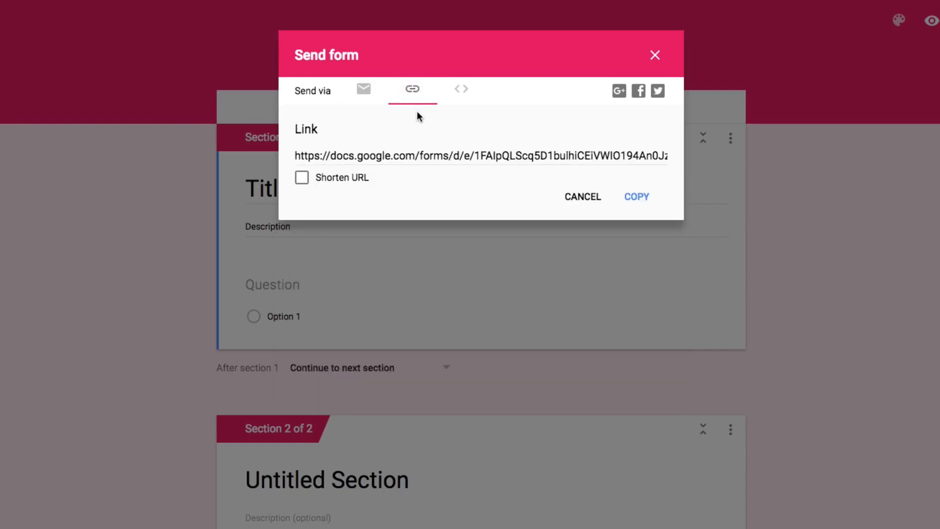
{"action": "left_click", "coordinate": [427, 157]}
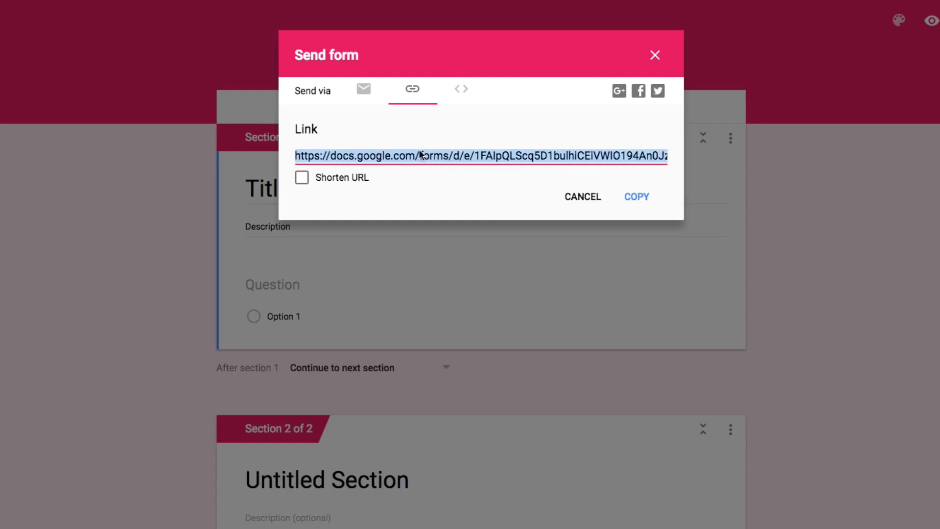
{"action": "left_click", "coordinate": [460, 93]}
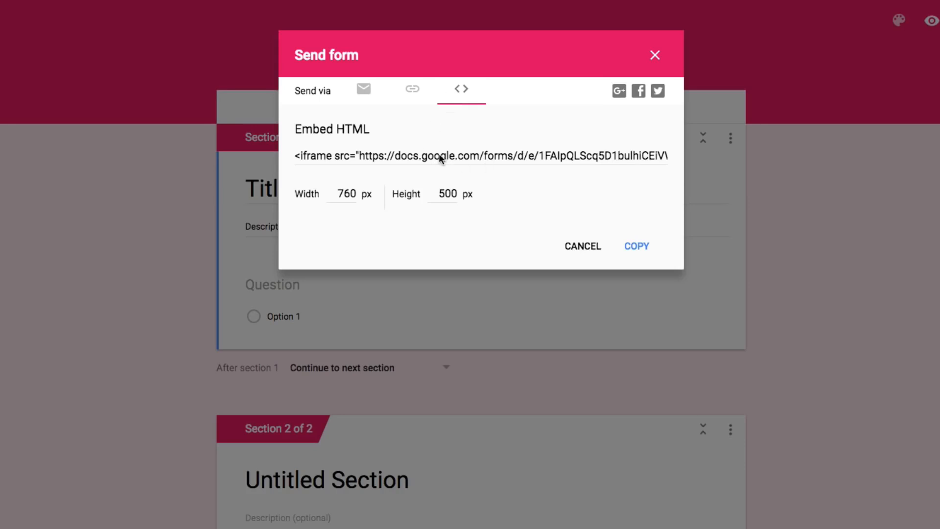
{"action": "left_click", "coordinate": [339, 194]}
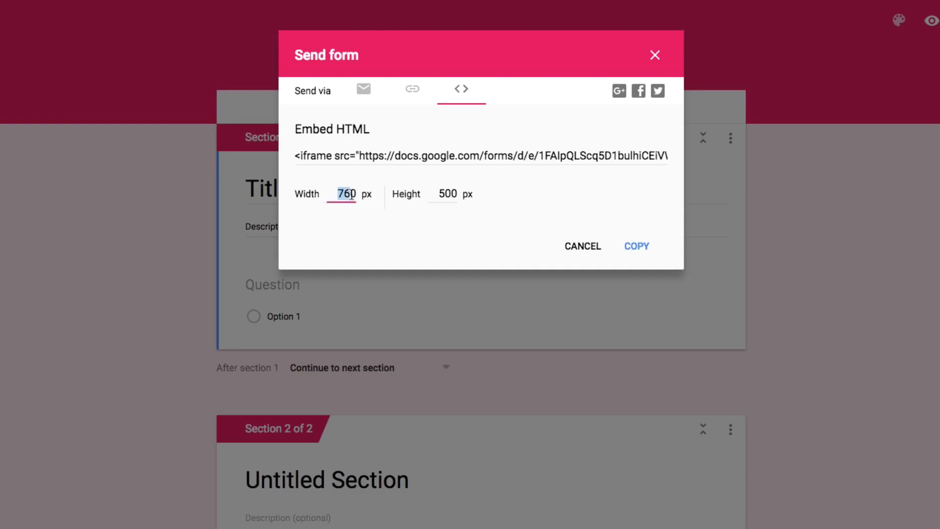
{"action": "left_click", "coordinate": [439, 194]}
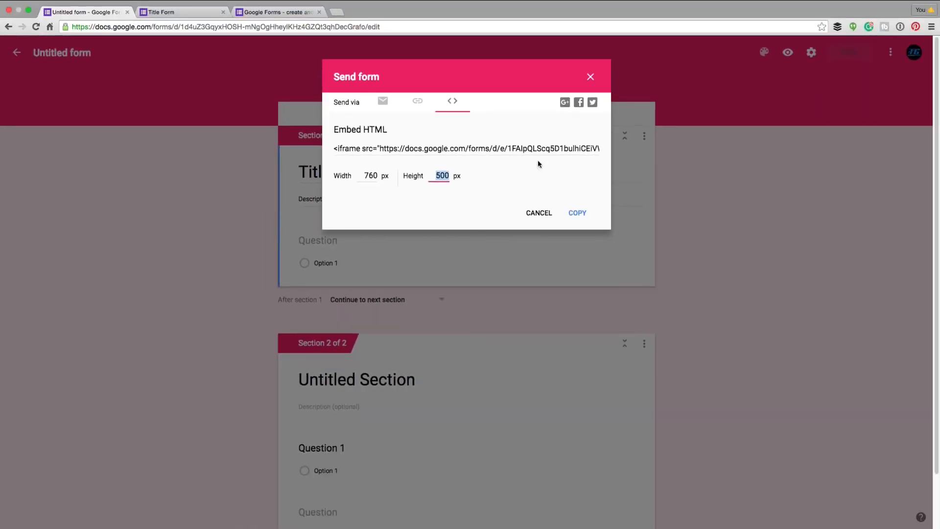
{"action": "left_click", "coordinate": [590, 77]}
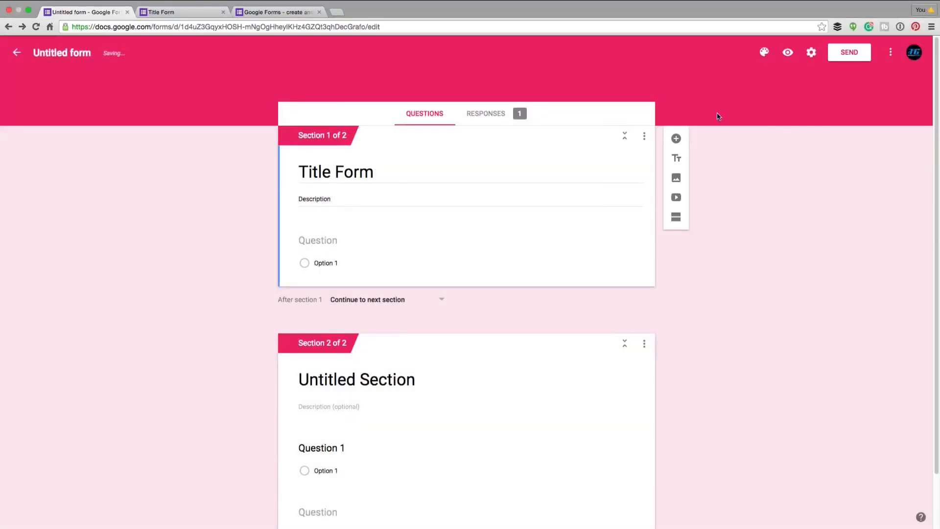
Try Limit to 1 response and Make this a quiz while reviewing the form's general, presentation and quiz settings, and cancel the changes
{"action": "left_click", "coordinate": [814, 62]}
{"action": "left_click", "coordinate": [803, 161]}
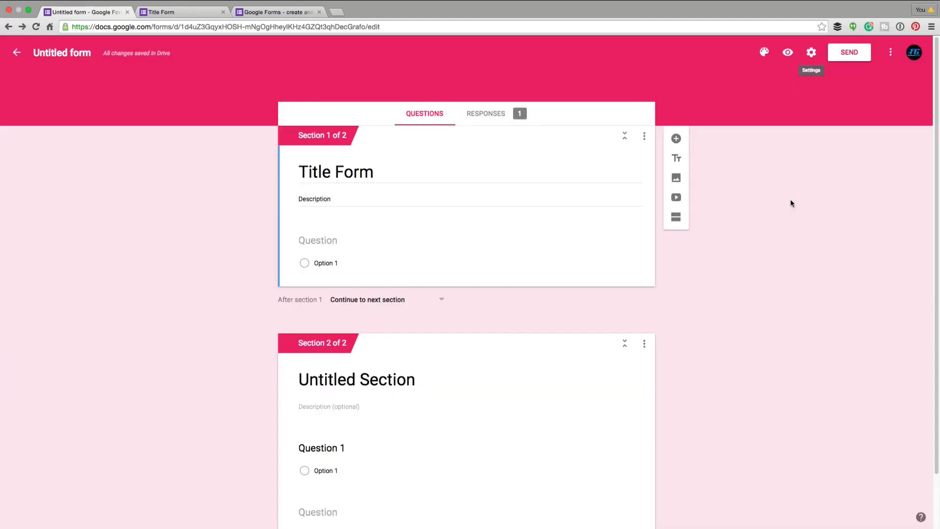
{"action": "left_click", "coordinate": [811, 53]}
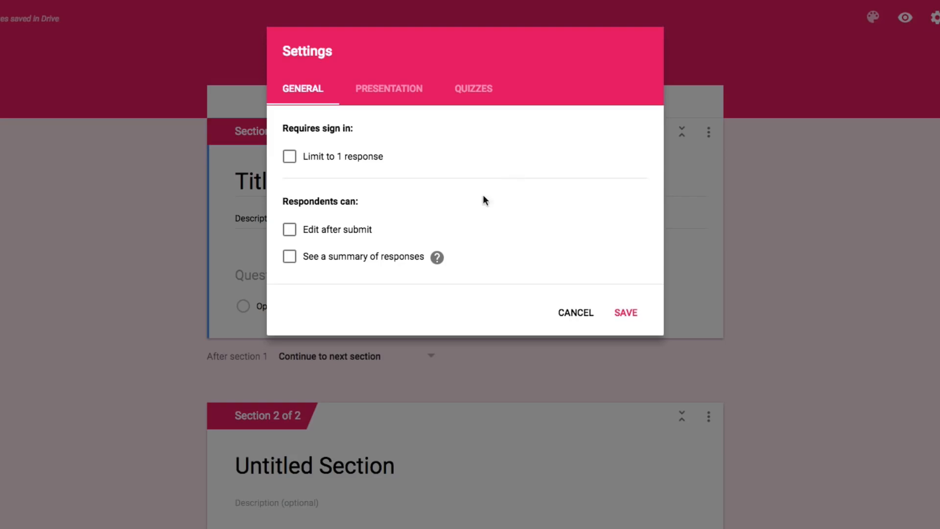
{"action": "left_click", "coordinate": [288, 155]}
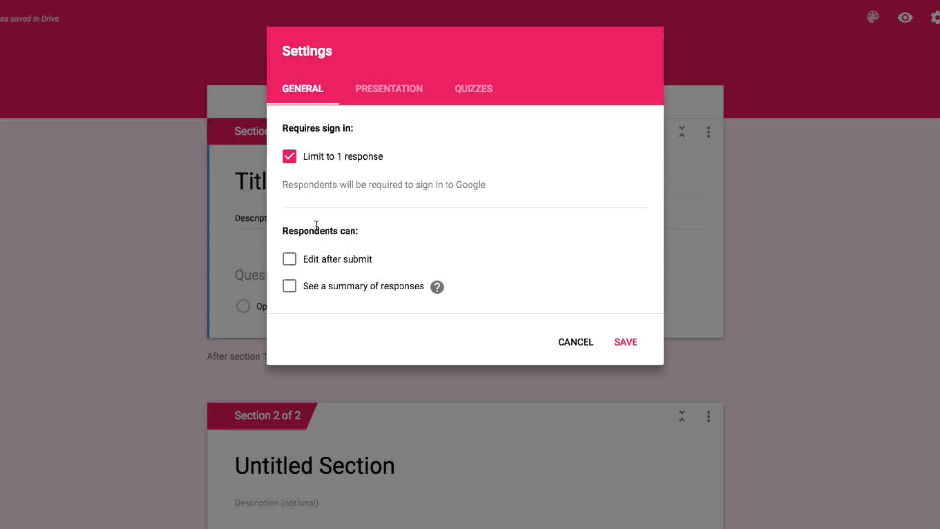
{"action": "left_click", "coordinate": [383, 92]}
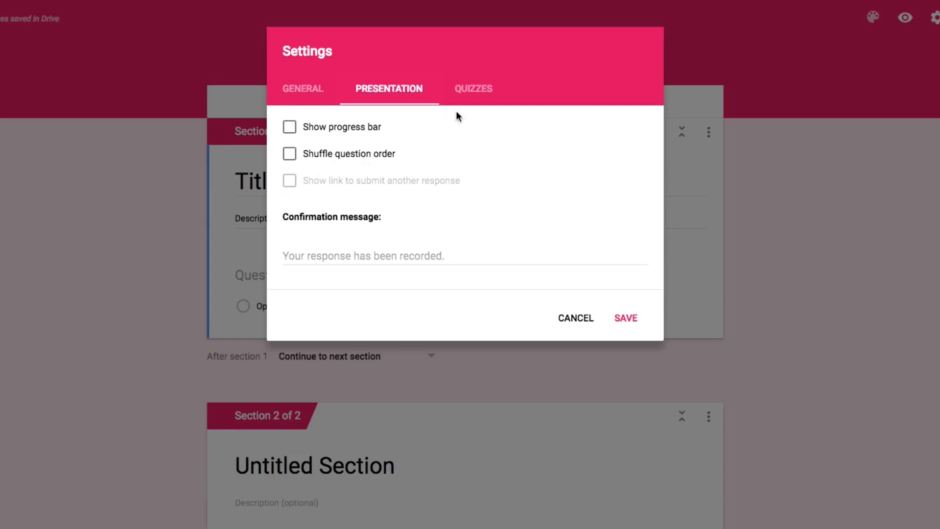
{"action": "left_click", "coordinate": [476, 90]}
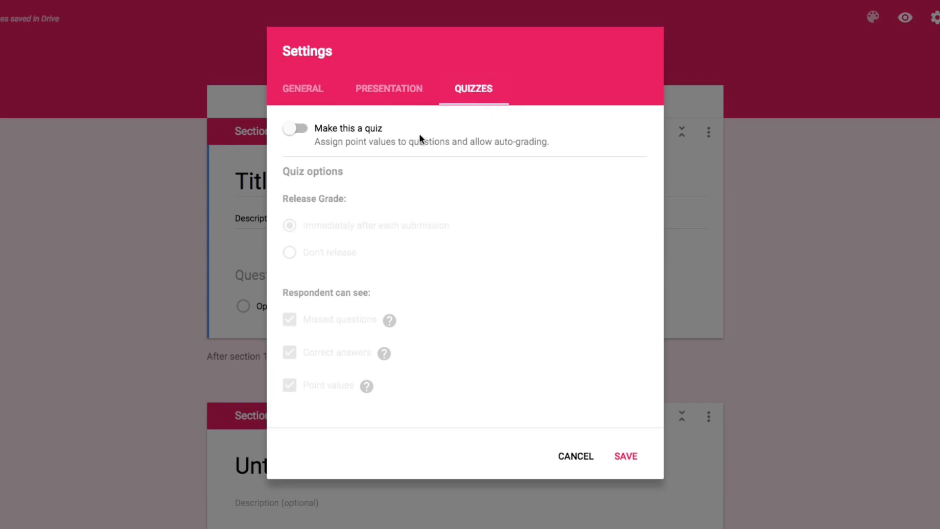
{"action": "left_click", "coordinate": [294, 129]}
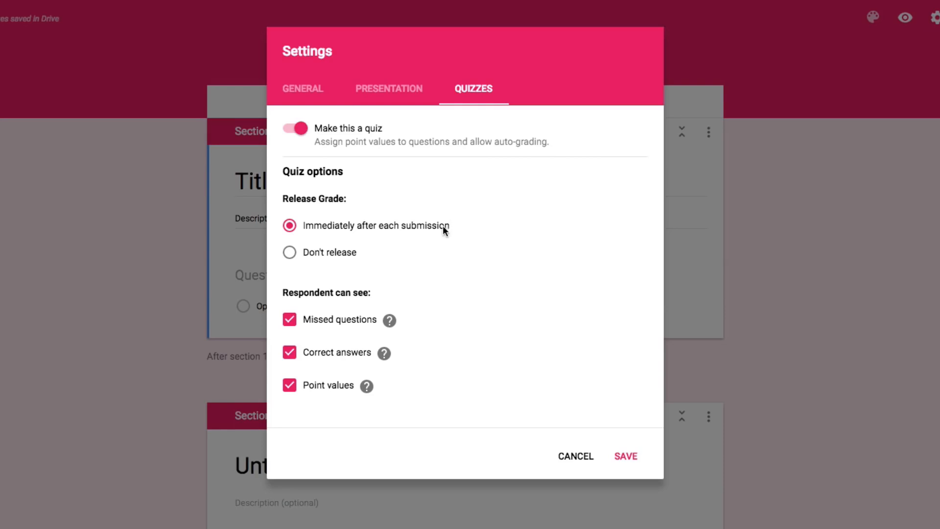
{"action": "left_click", "coordinate": [575, 456]}
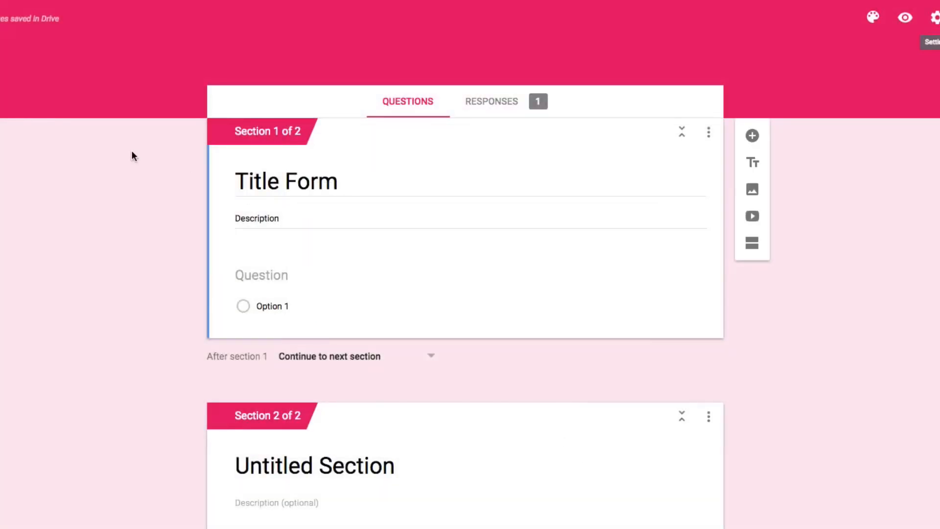
Return to the forms overview from the open form
{"action": "left_click", "coordinate": [19, 50]}
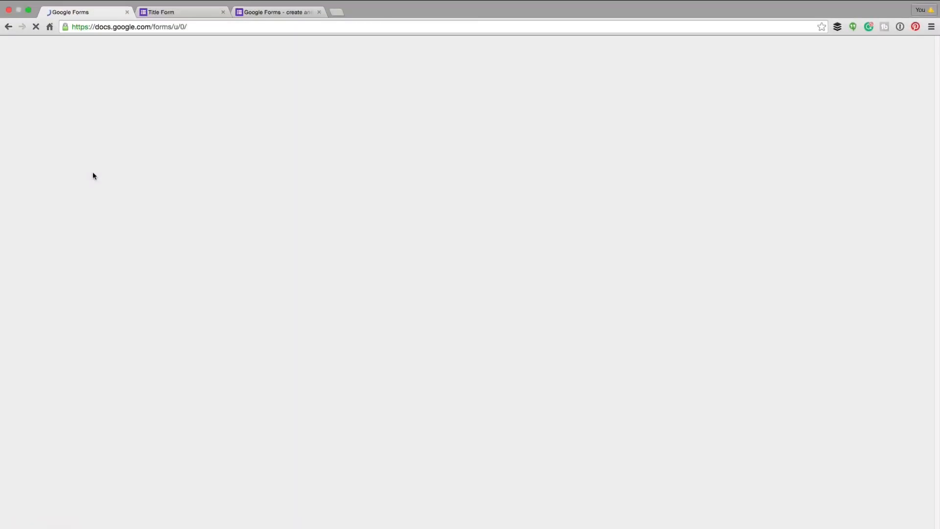